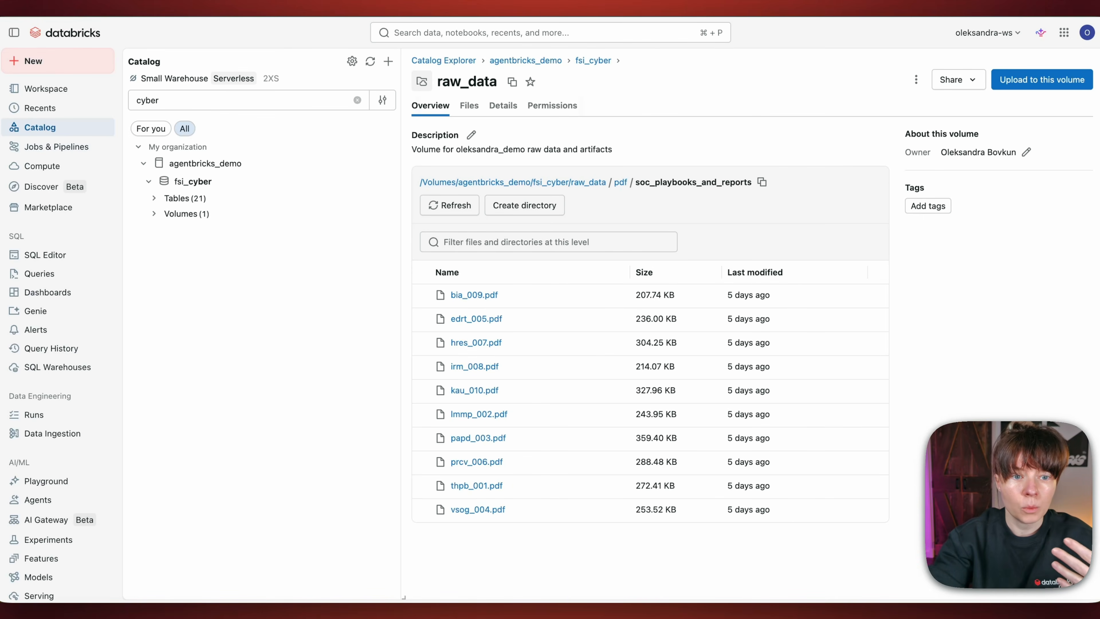
Step: List the tables in the fsi_cyber schema and open the gold_incident_metrics table
left_click(153, 198)
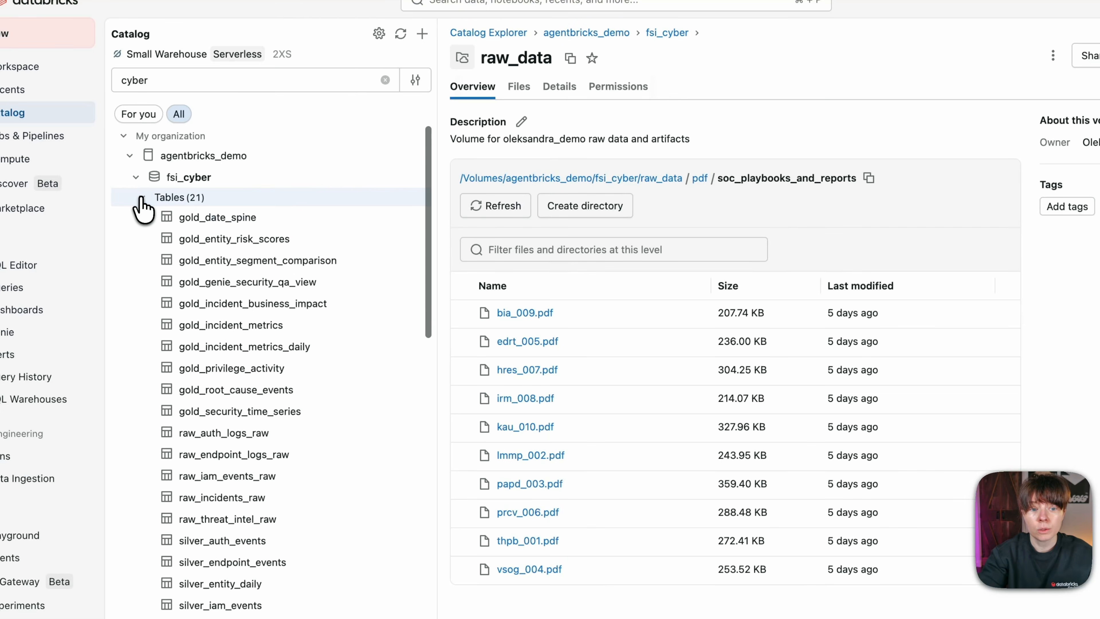
mouse_move(200, 390)
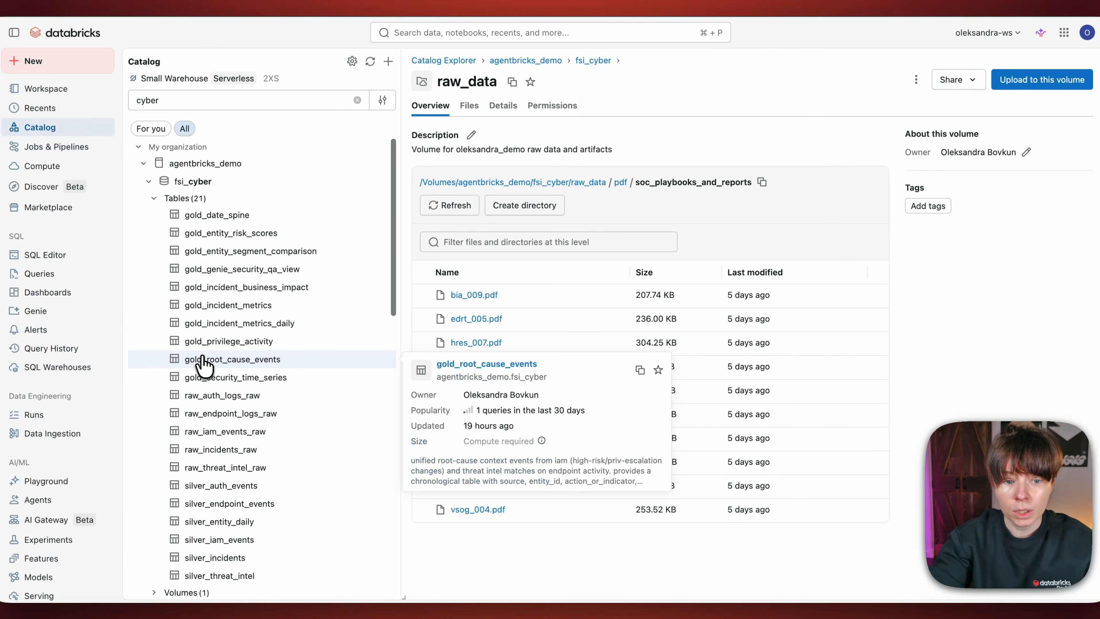
left_click(237, 311)
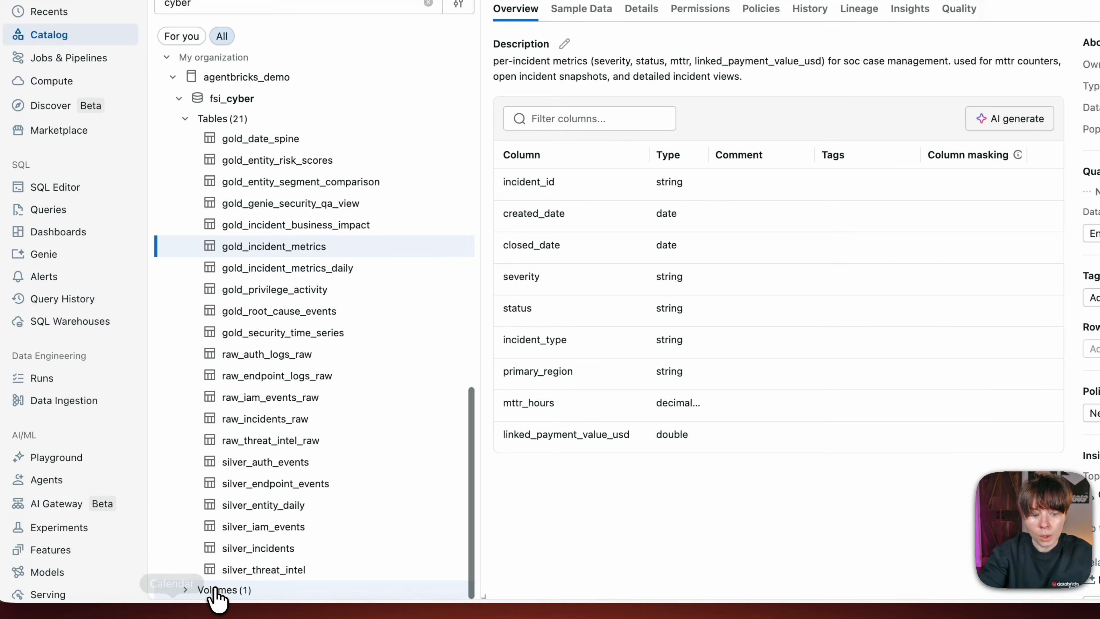
Step: Browse the raw_data volume of fsi_cyber to the pdf/soc_playbooks_and_reports directory
left_click(214, 590)
scroll(253, 543, "down", 1)
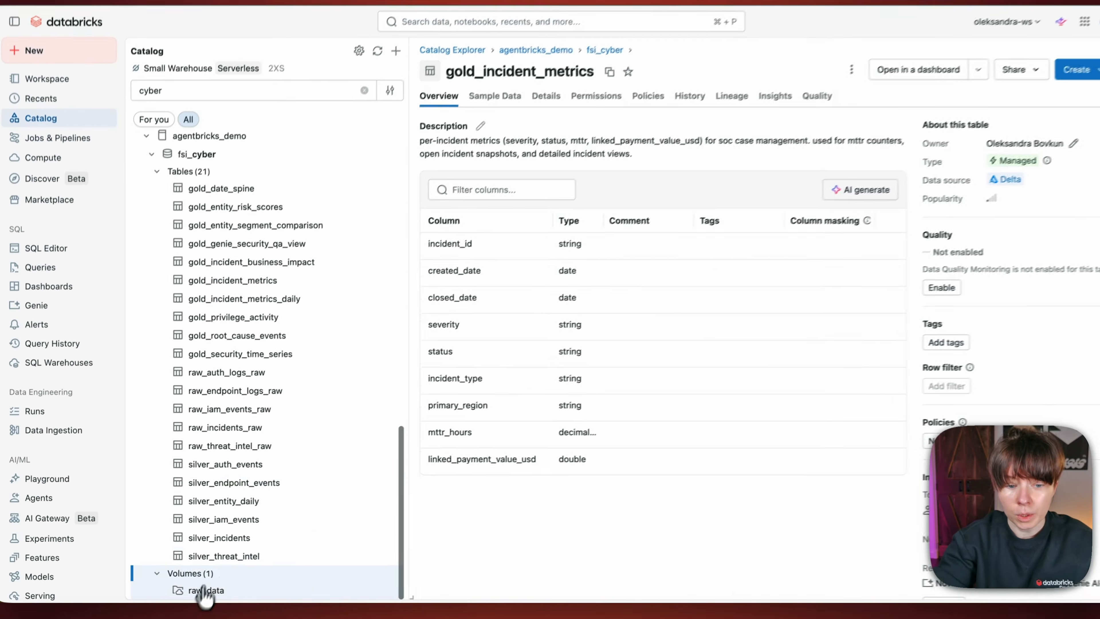
left_click(203, 590)
left_click(467, 273)
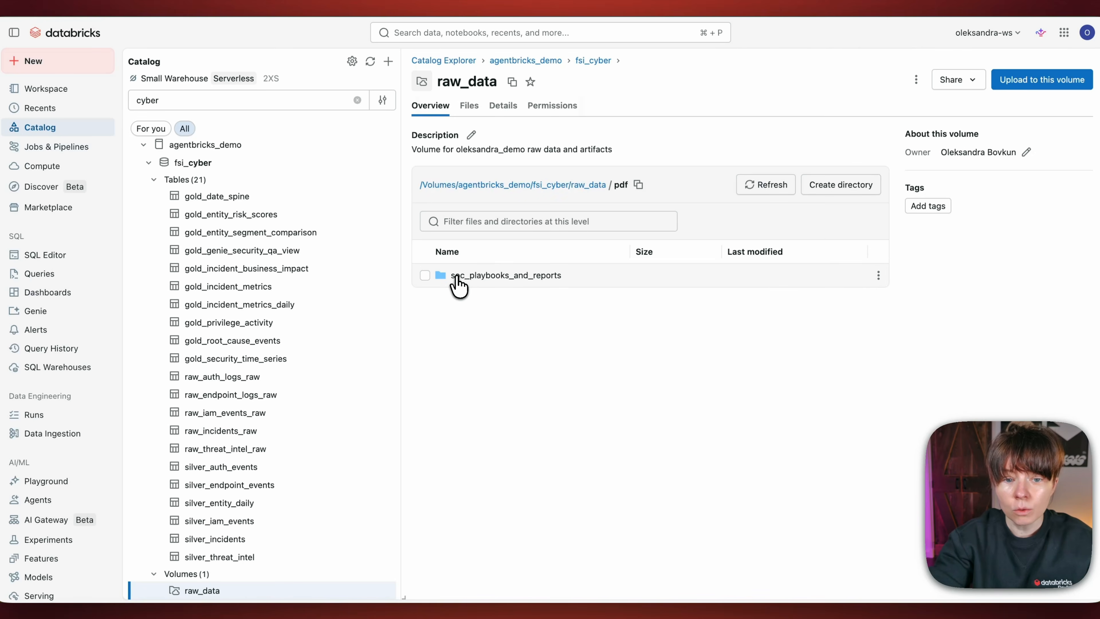
left_click(497, 277)
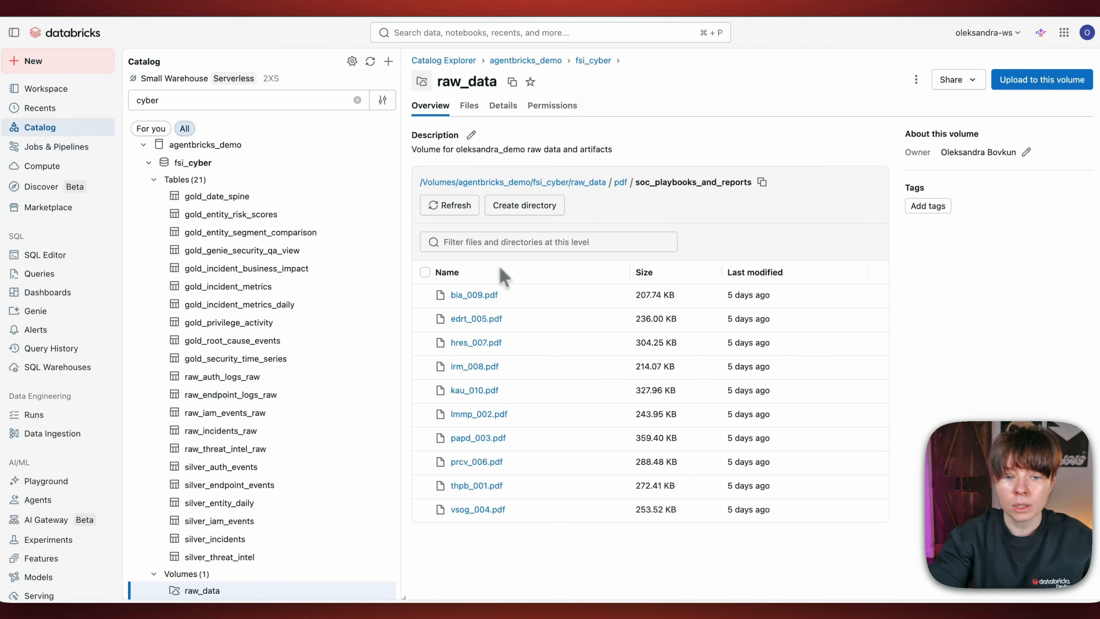
Step: Preview the bia_009.pdf report and the lmmp_002.pdf playbook, closing each preview
left_click(484, 295)
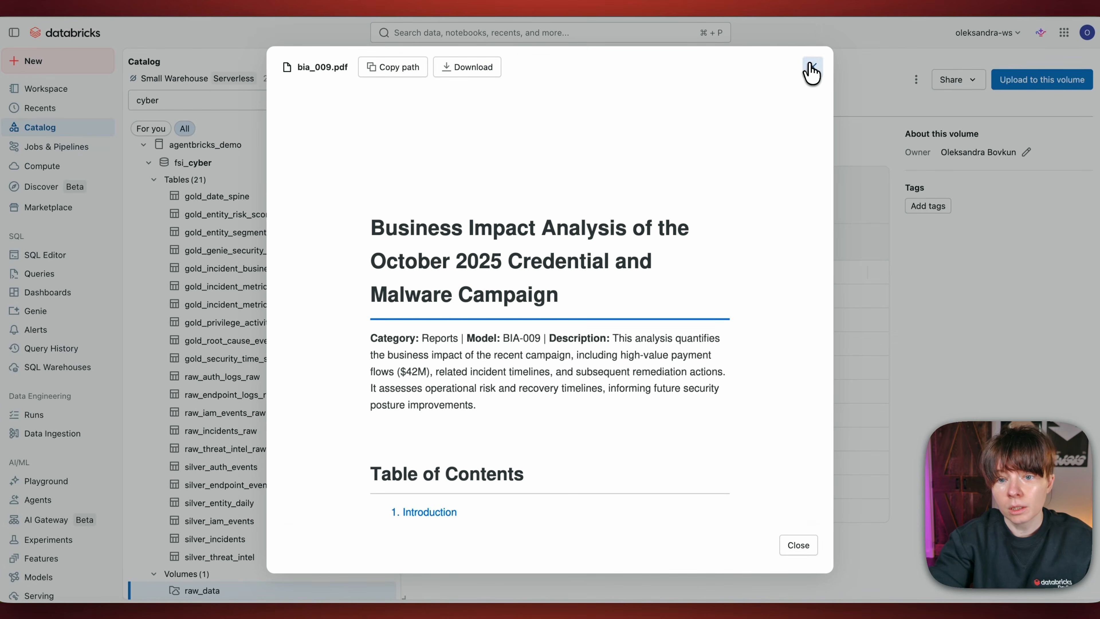
left_click(810, 69)
left_click(475, 415)
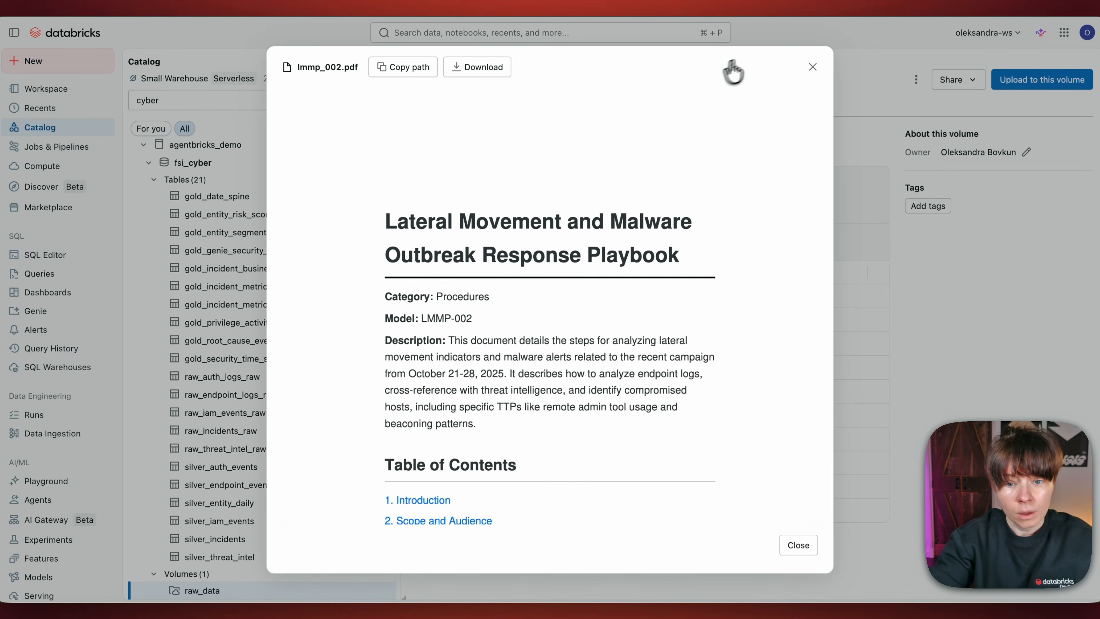
left_click(811, 68)
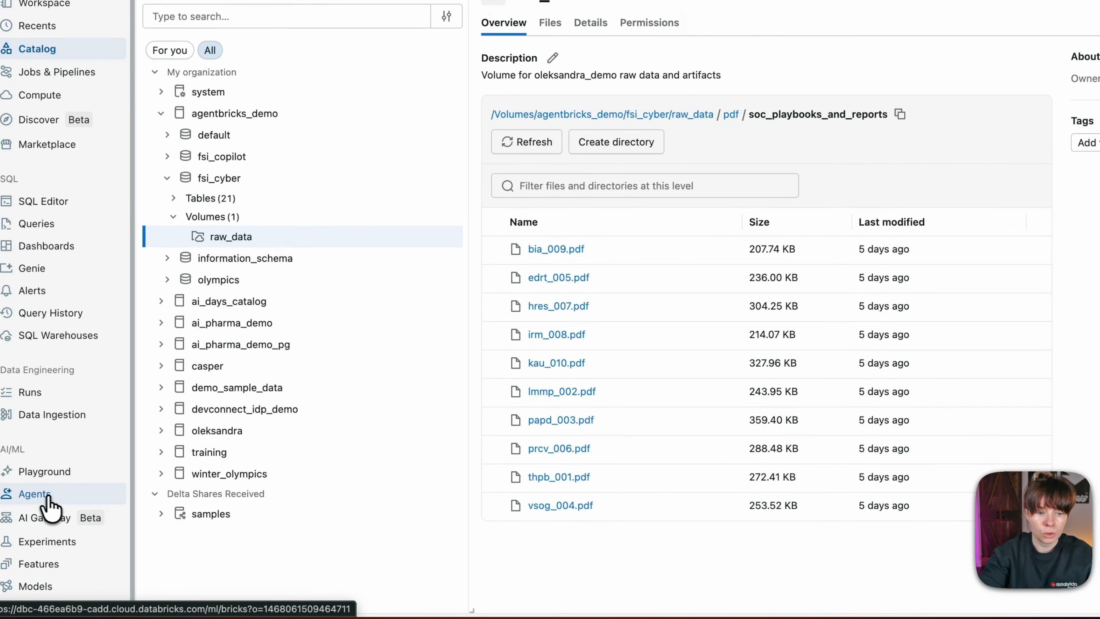
Step: Ask the NovaBank_SOC_Threat_Hunting_Assistant agent "Give me a list of security playbooks we have with a short summary." and highlight the LMMP-002 campaign dates
left_click(32, 494)
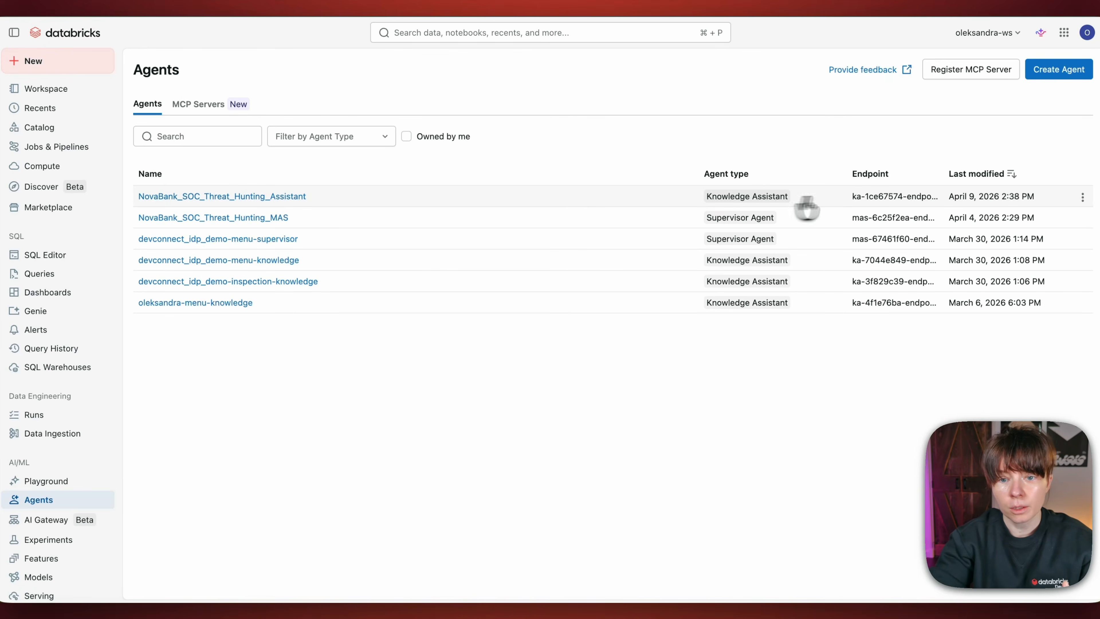
left_click(237, 196)
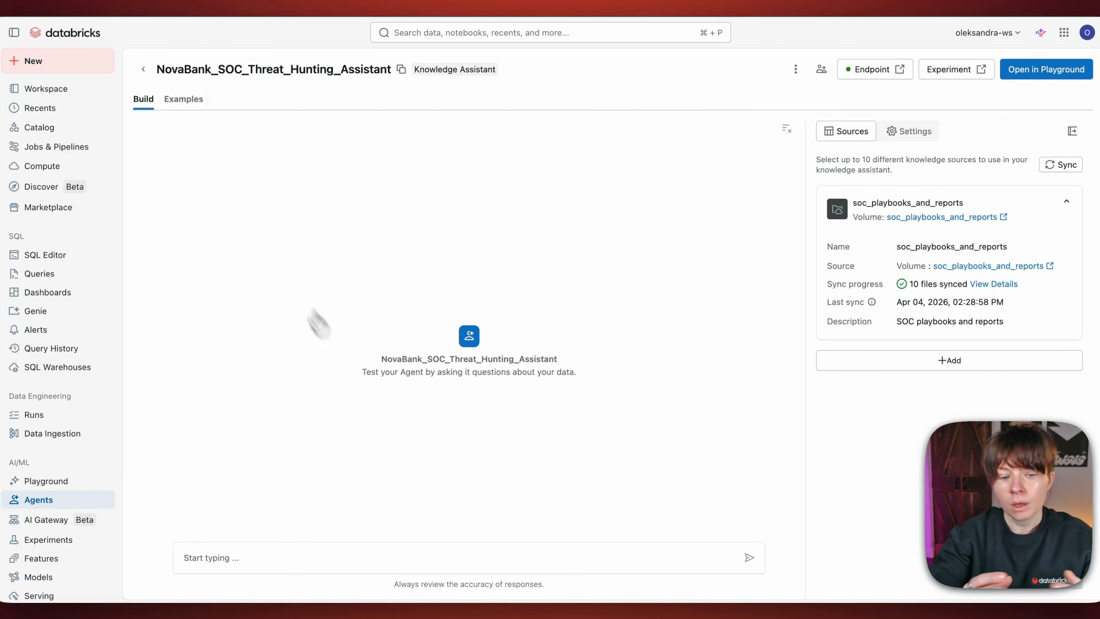
left_click(218, 556)
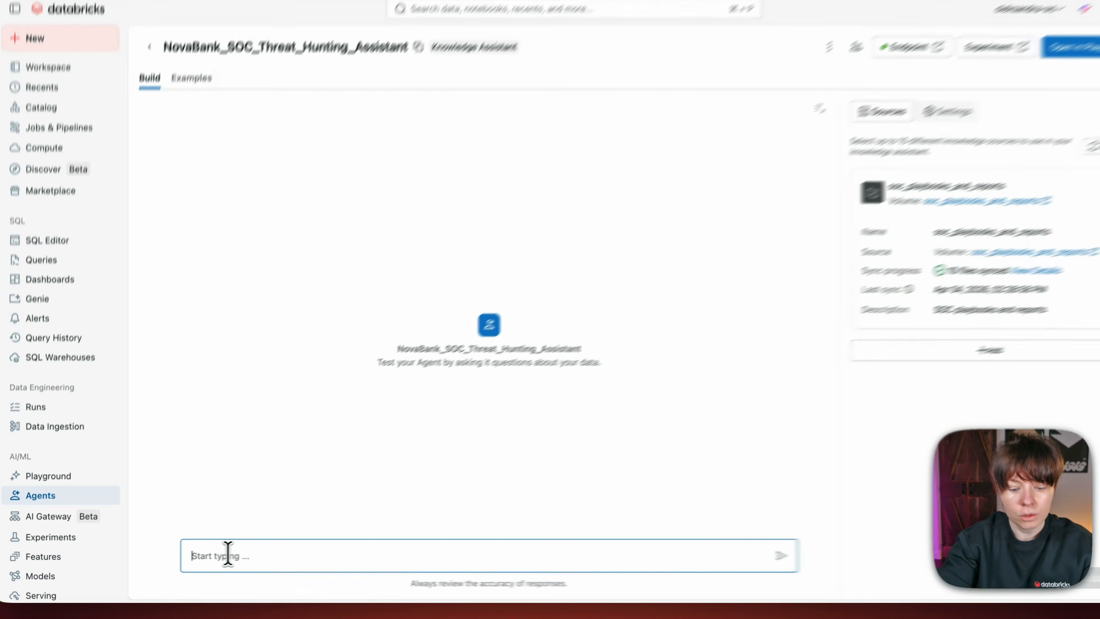
type("Give me a list of security playbooks we have with a short summary.")
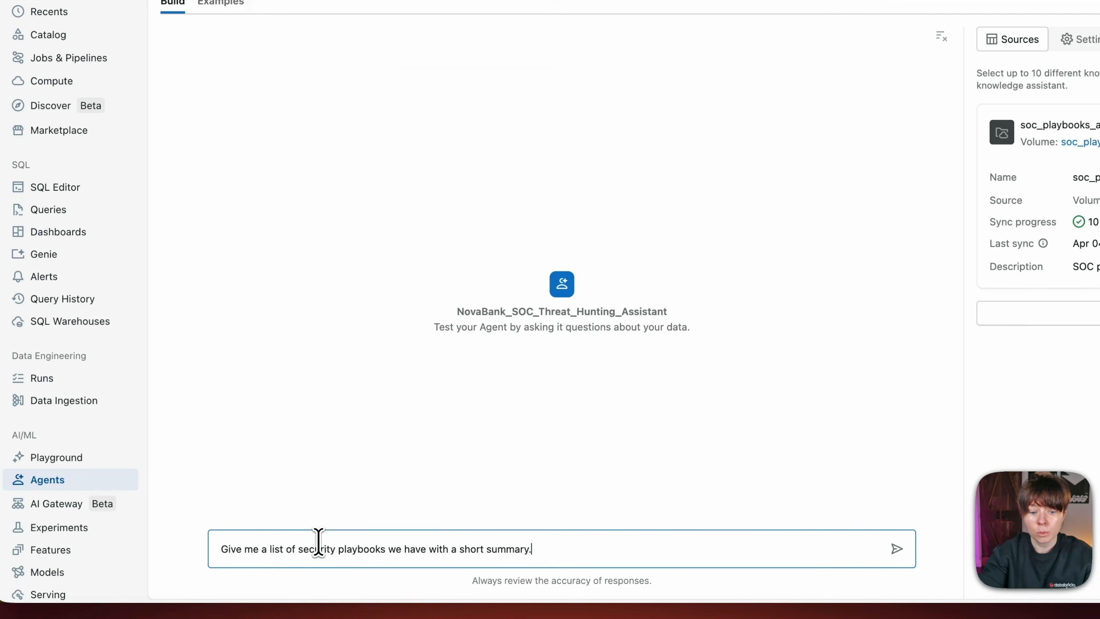
key("Return")
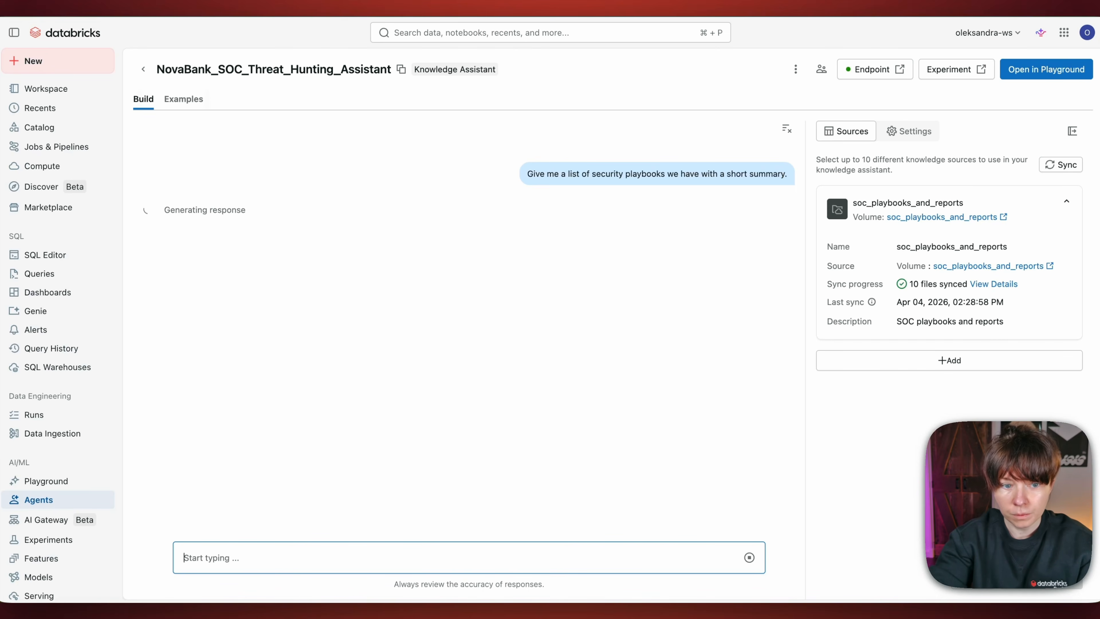
left_click(679, 522)
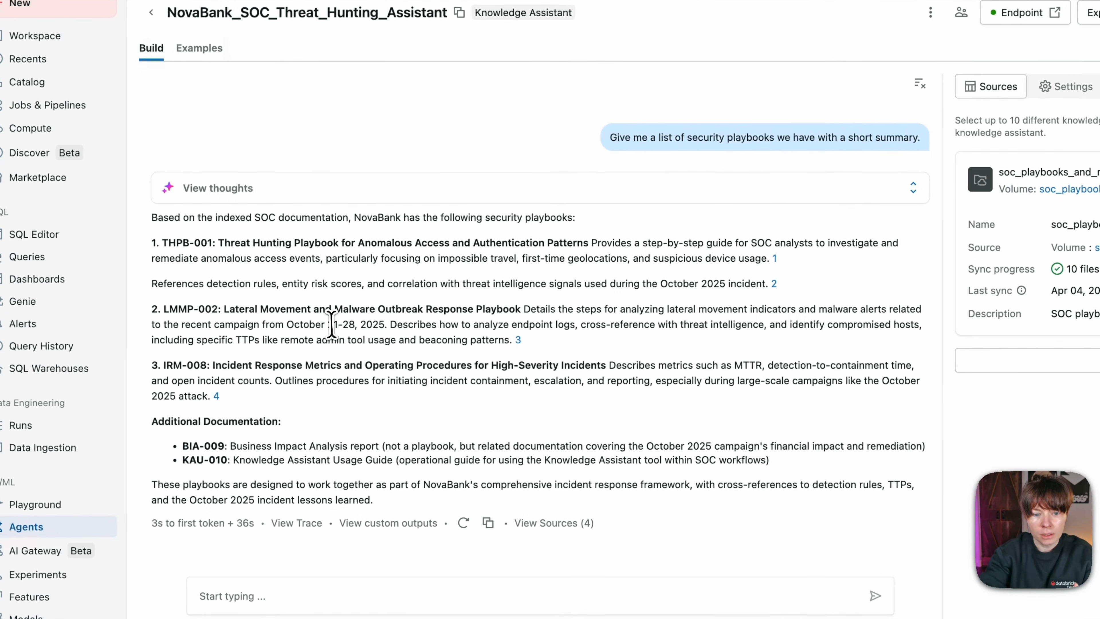
left_click_drag(290, 331, 340, 330)
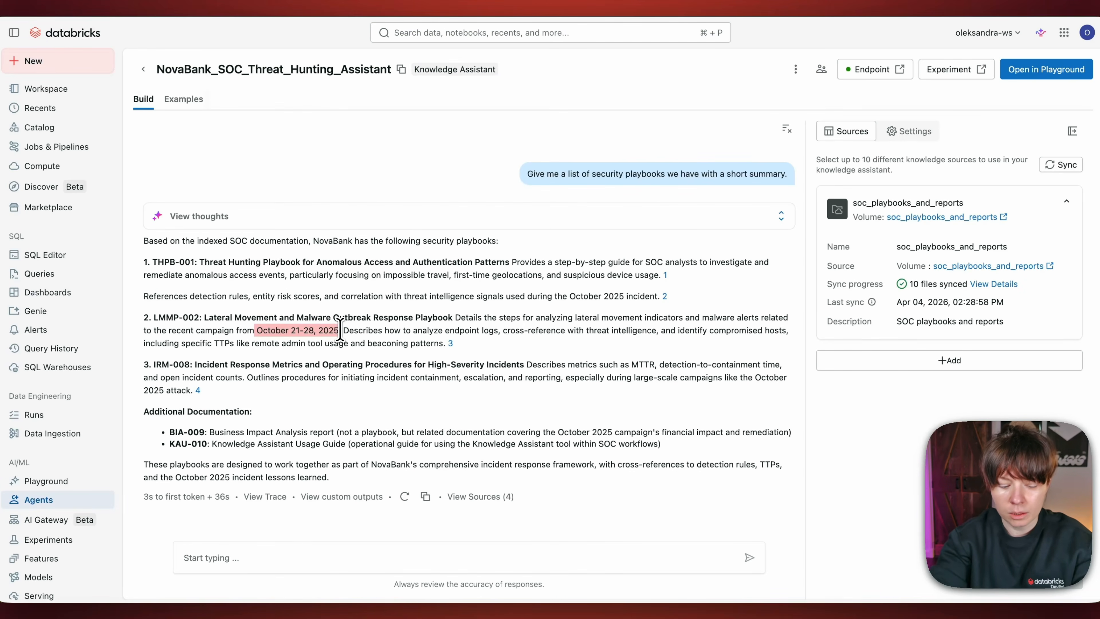
Step: Ask "How do containment strategies vary across ransomware versus phishing incidents?" and "Suggest the list of playbooks we need to develop based on gaps in our documentation"
left_click(237, 557)
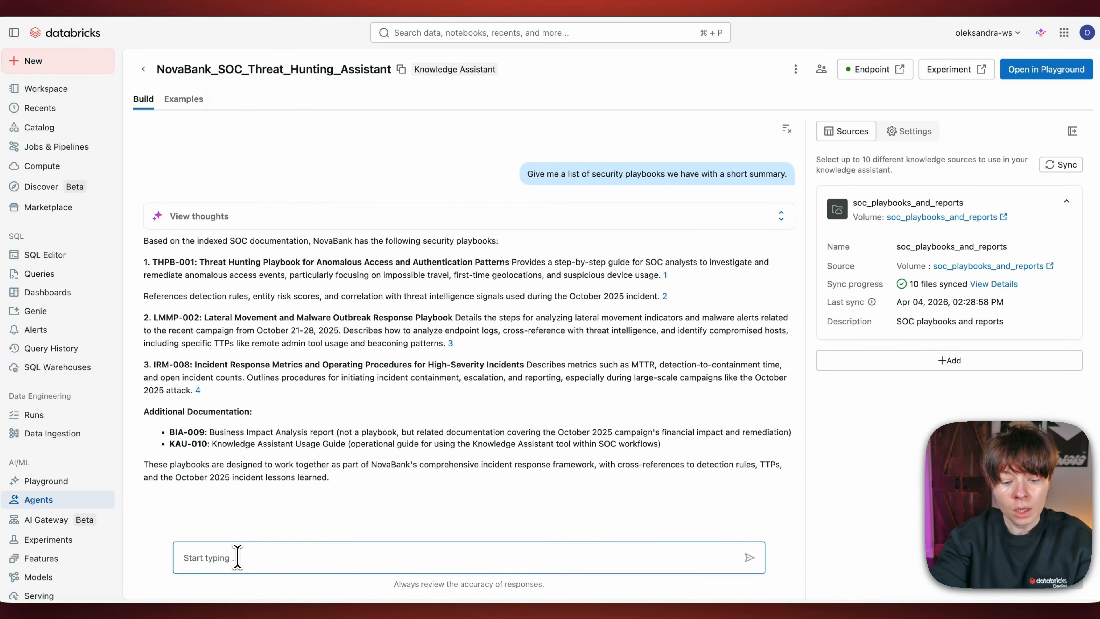
type("How do containment strategies vary across ransomware versus phishing incidents?")
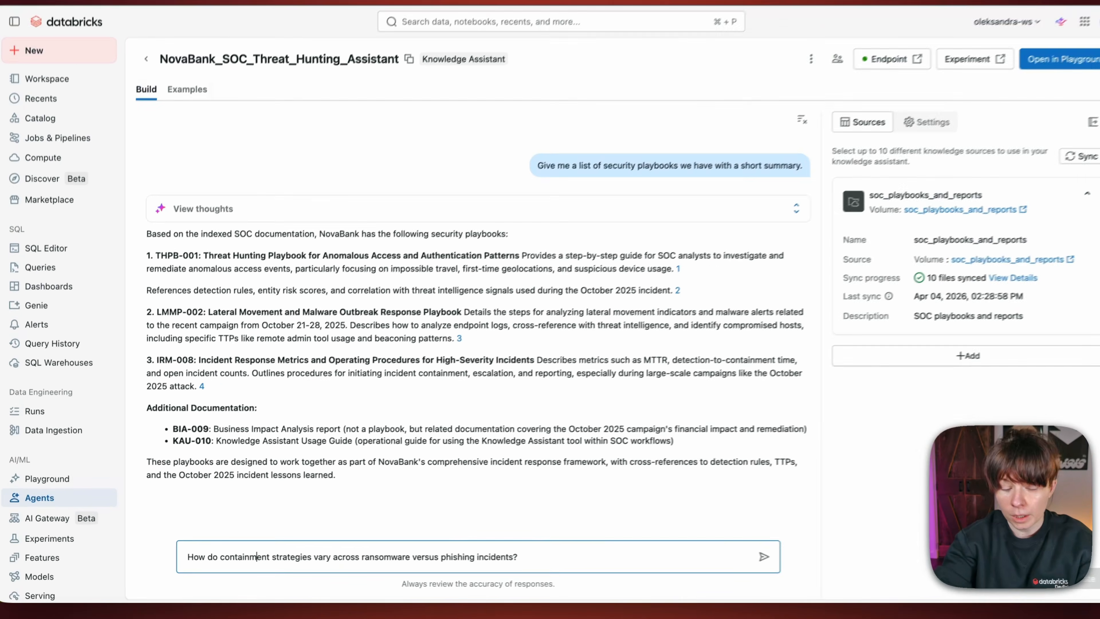
key("Return")
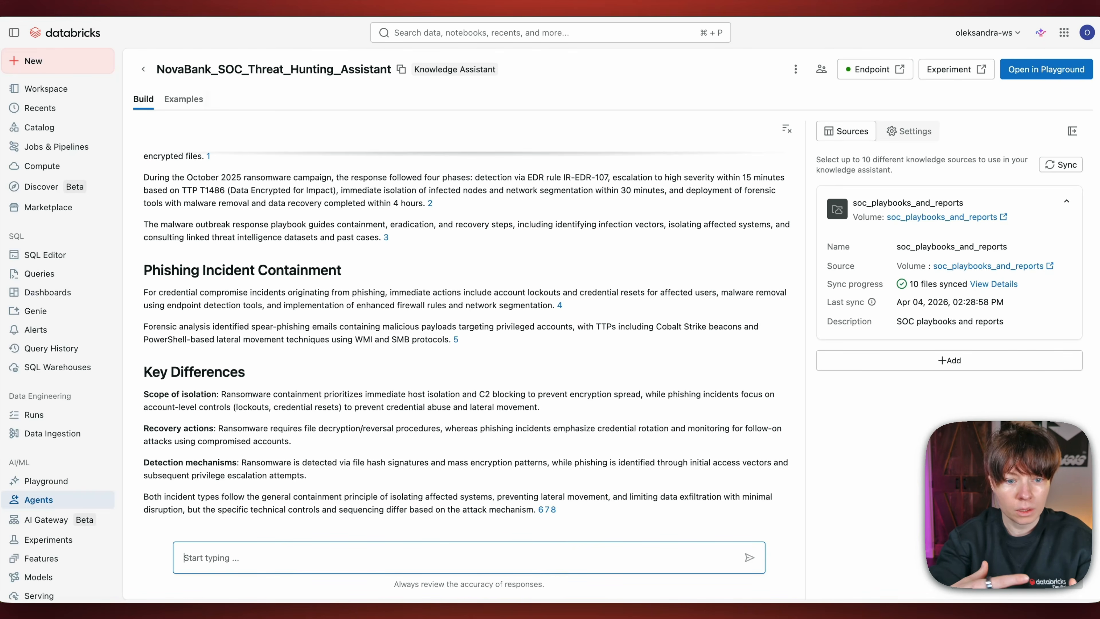
type("Suggest the list of playbooks we need to develop based on gaps in our documentation.")
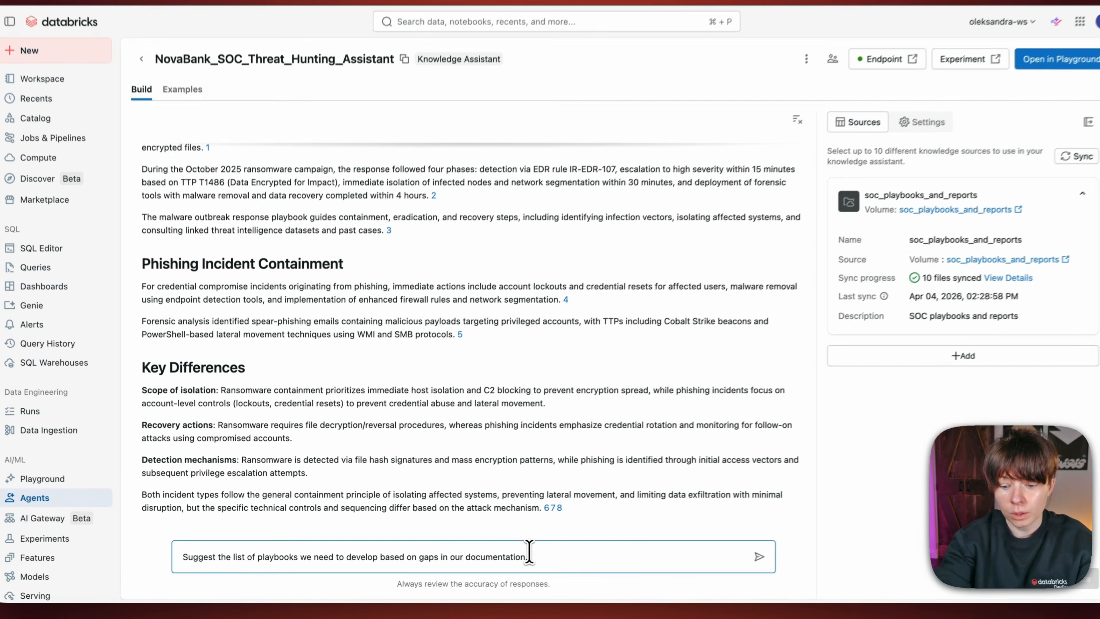
key("Return")
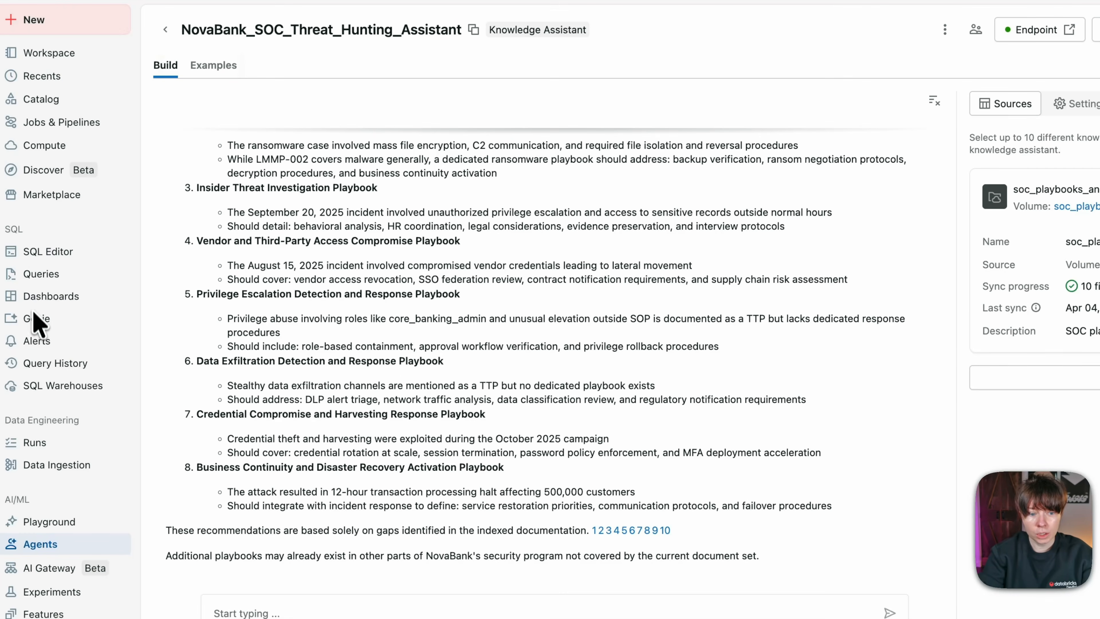
Step: Ask the NovaBank SOC Threat Hunting Genie space when high-risk entities and anomalous authentication events first deviated from baseline and how long the October campaign remained elevated
left_click(41, 319)
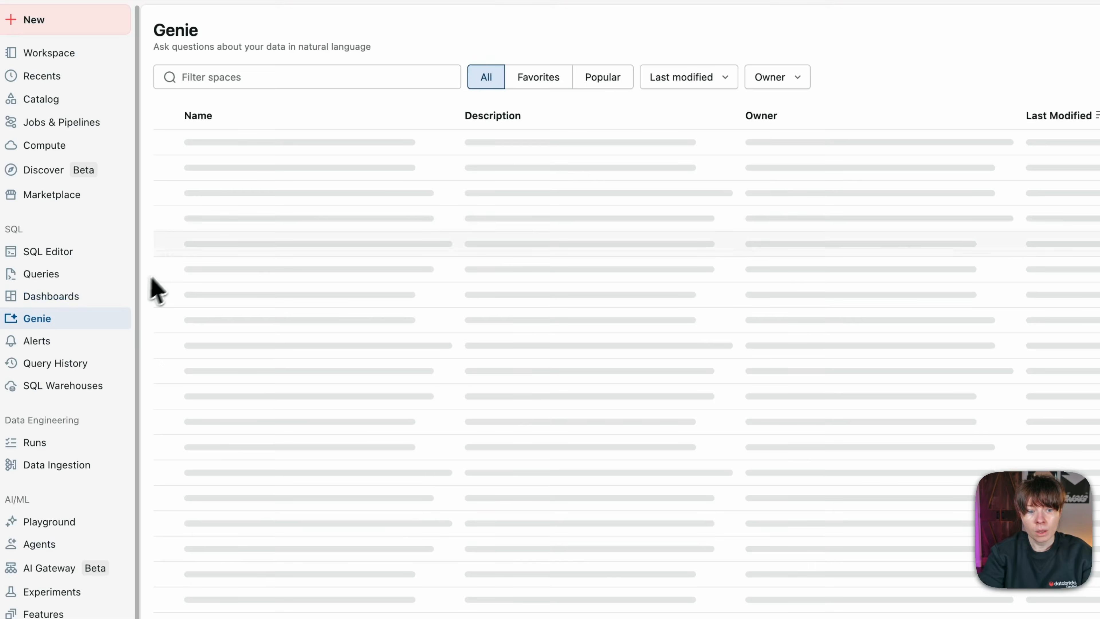
left_click(217, 187)
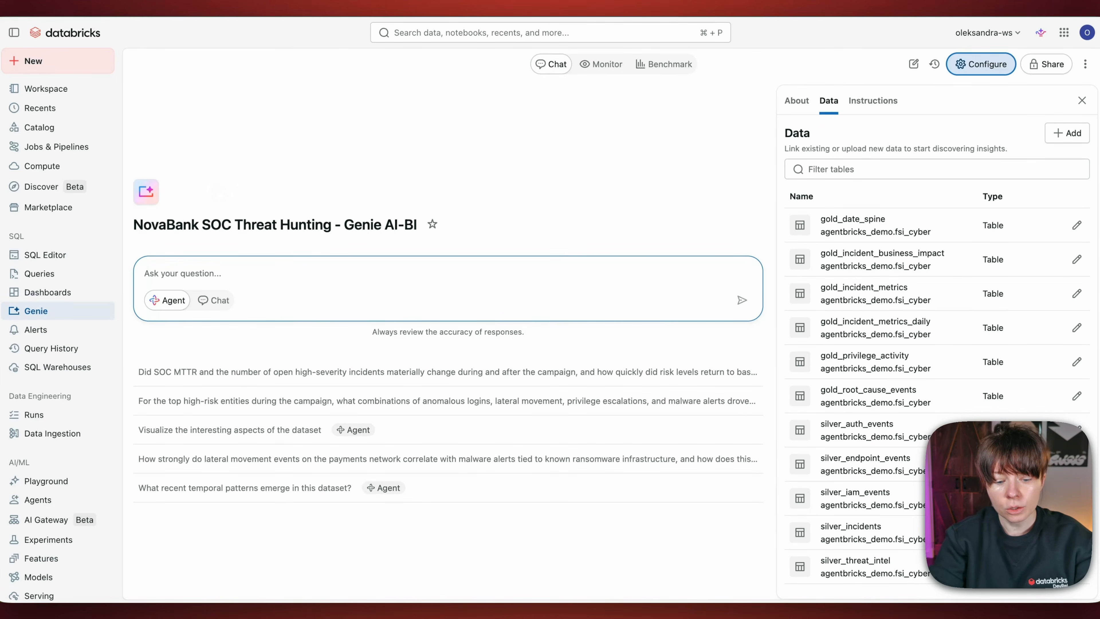
type("When did high-risk entities and anomalous authentication events first deviate from baseline, and how long did the October campaign remain elevated?\"")
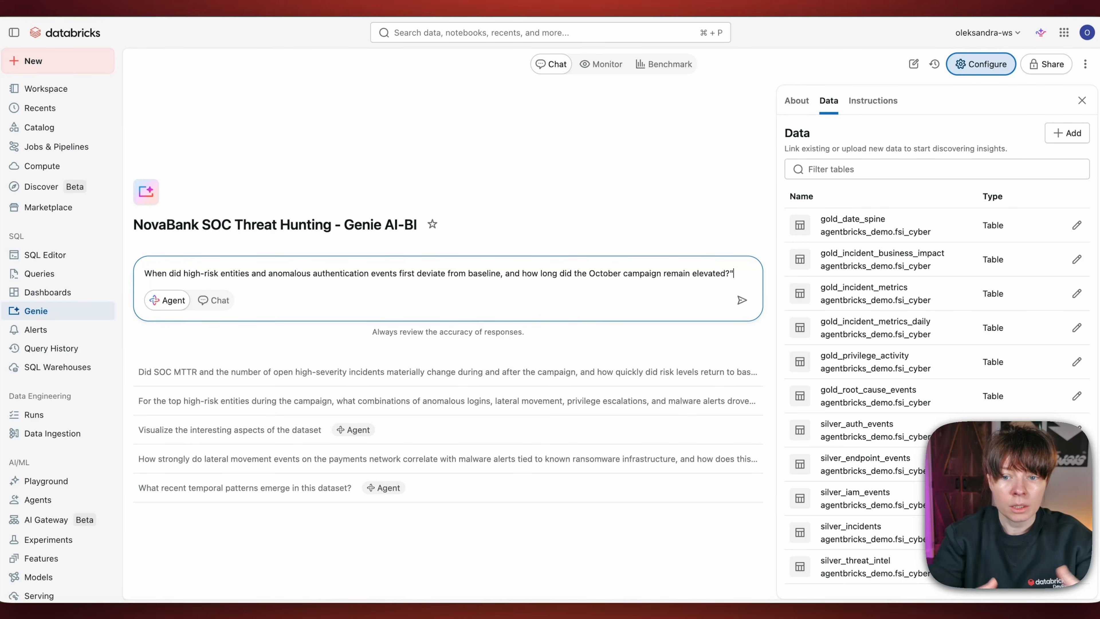
key("Return")
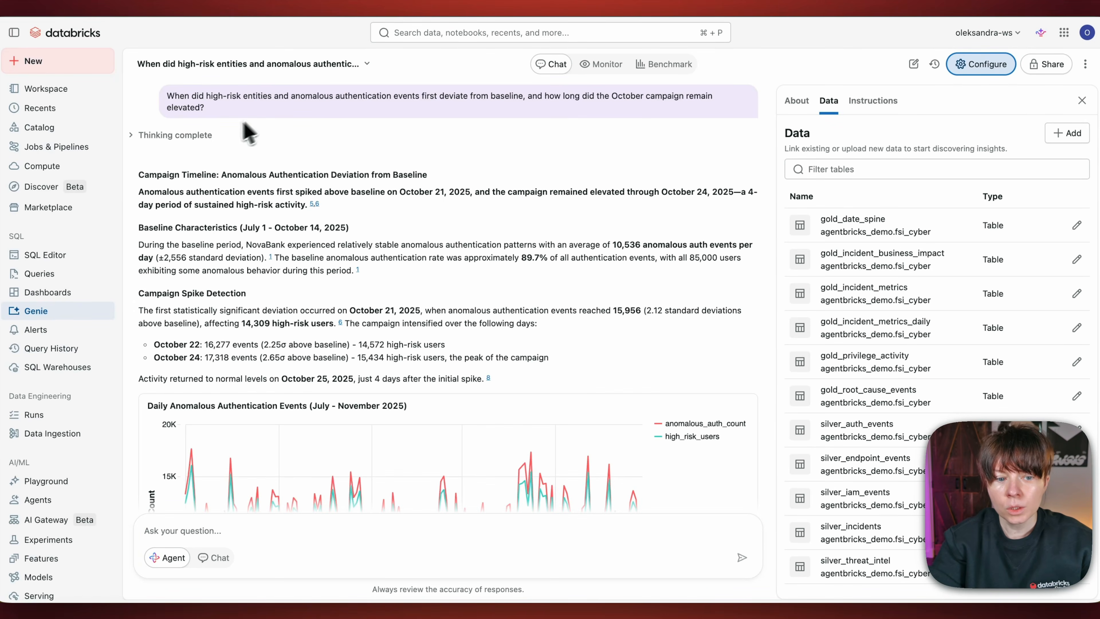
Step: Review Genie's answer, including the campaign timeline, the daily and weekly trend charts, and the October daily risk levels table
scroll(196, 209, "down", 3)
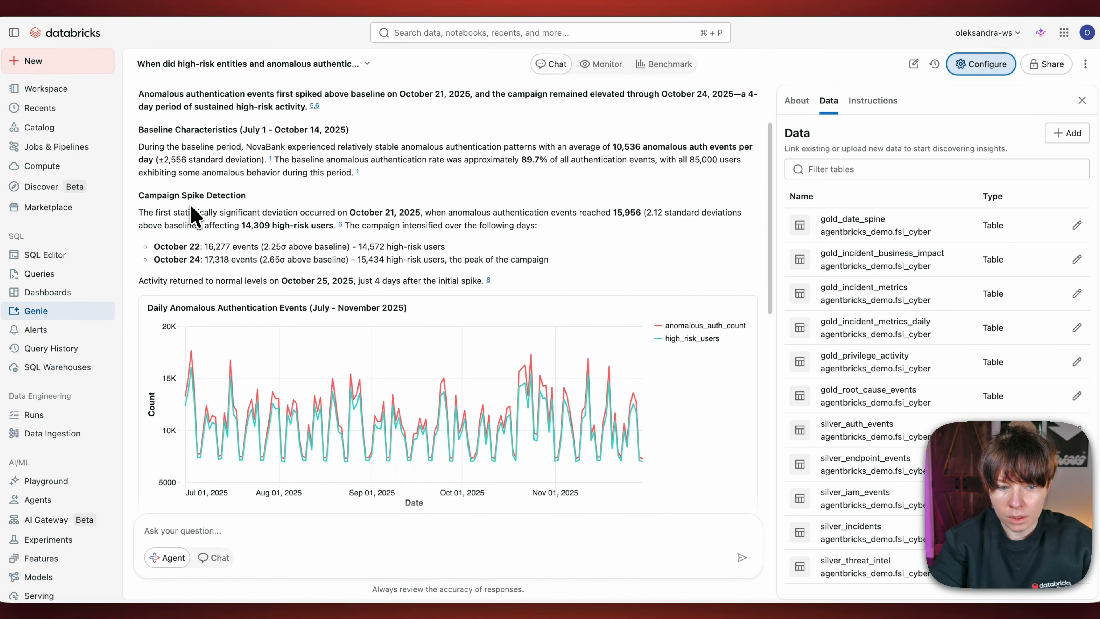
scroll(219, 215, "down", 2)
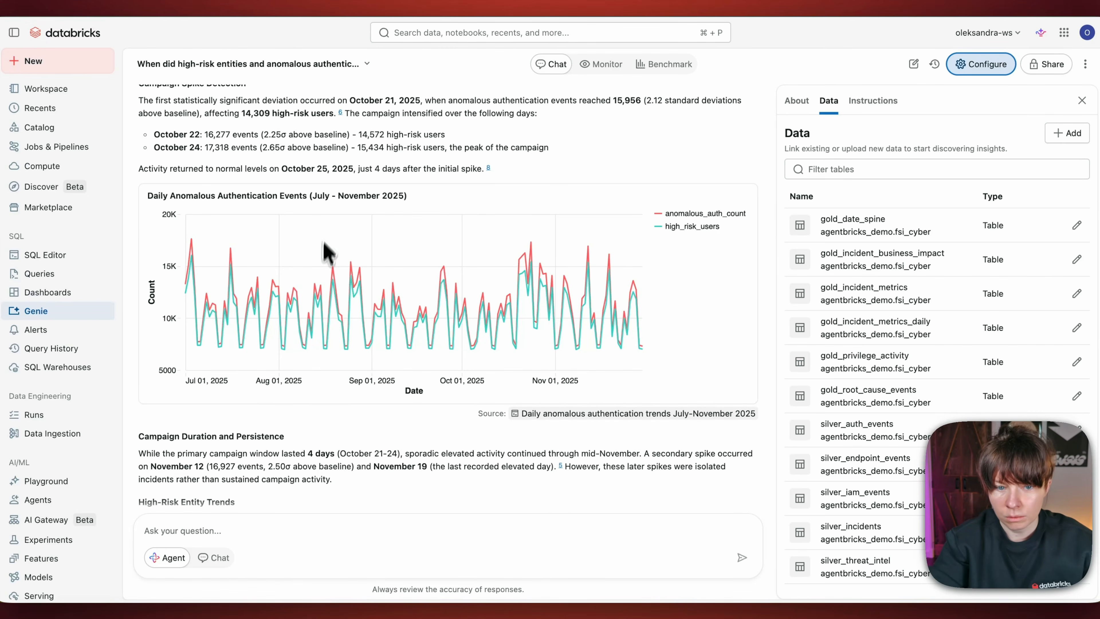
scroll(346, 364, "down", 4)
scroll(347, 377, "down", 9)
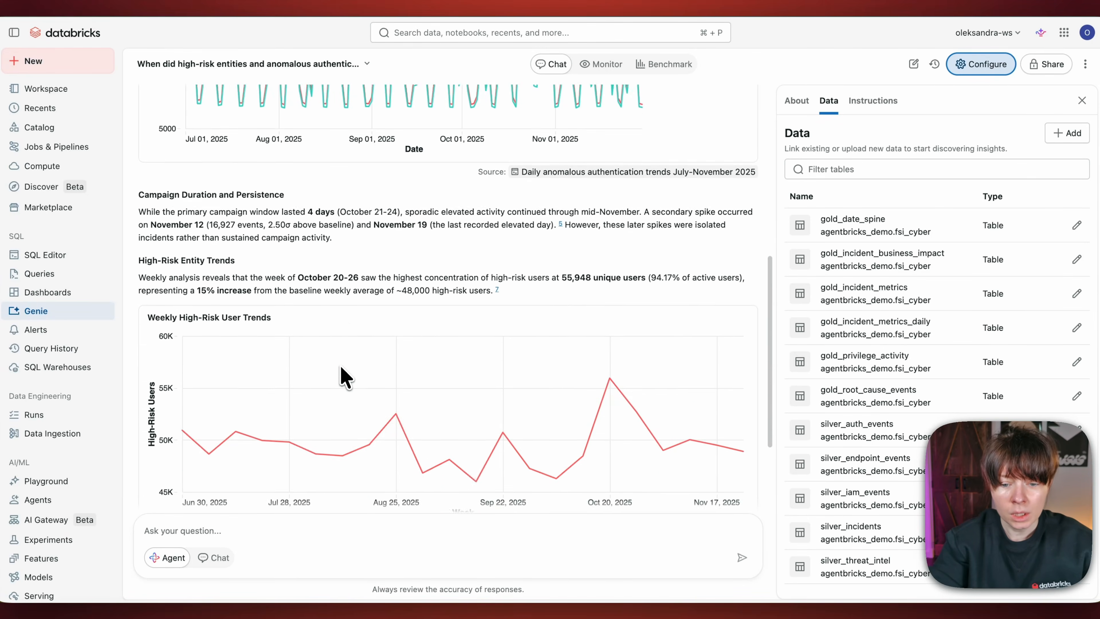
scroll(353, 330, "down", 3)
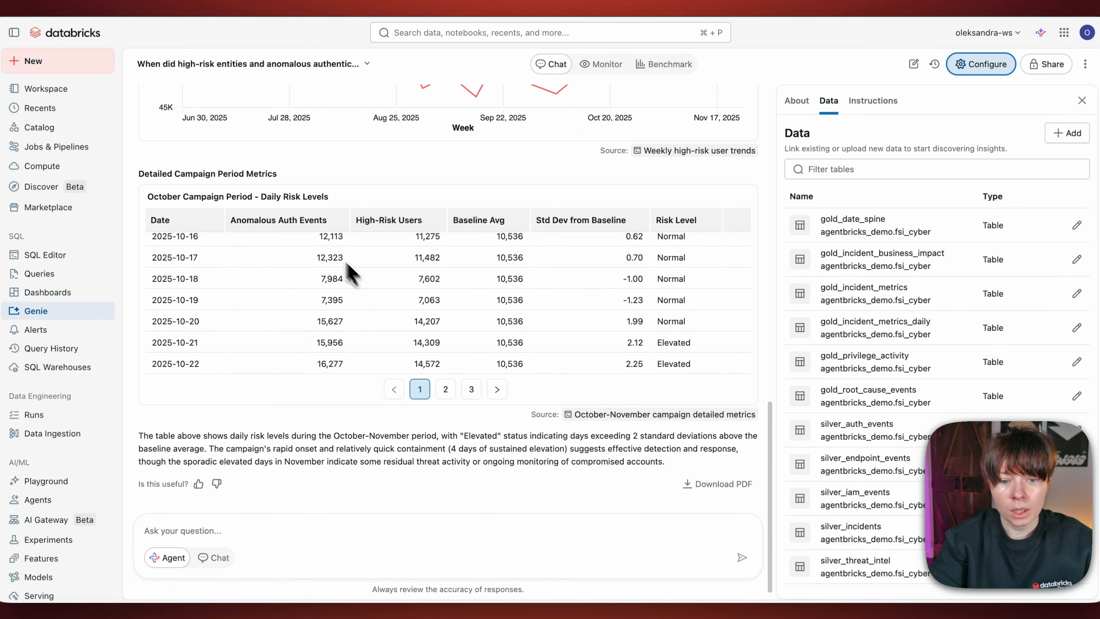
scroll(315, 310, "down", 3)
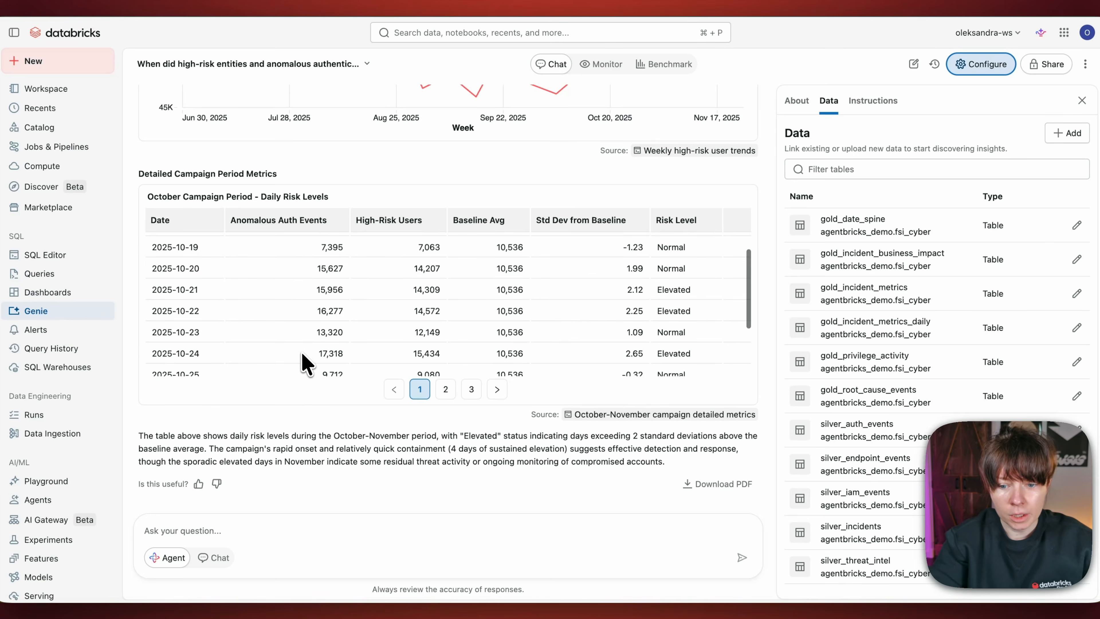
scroll(308, 426, "down", 1)
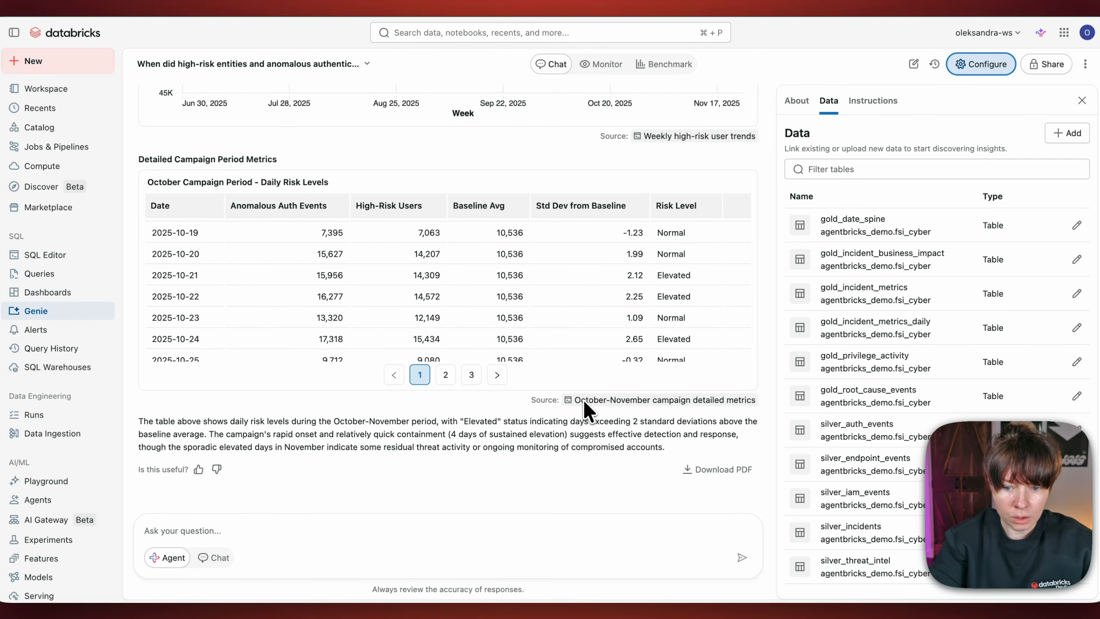
Step: Inspect the October-November campaign detailed metrics source table, close it, and expand the answer's thinking steps
left_click(580, 407)
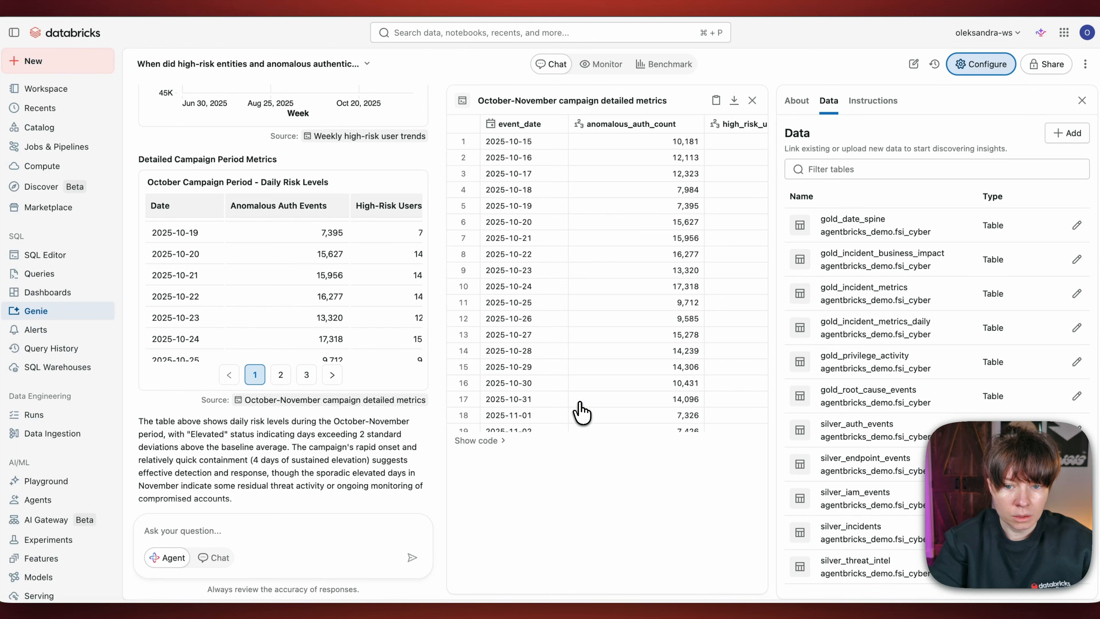
left_click(753, 103)
scroll(582, 243, "up", 10)
scroll(584, 182, "up", 3)
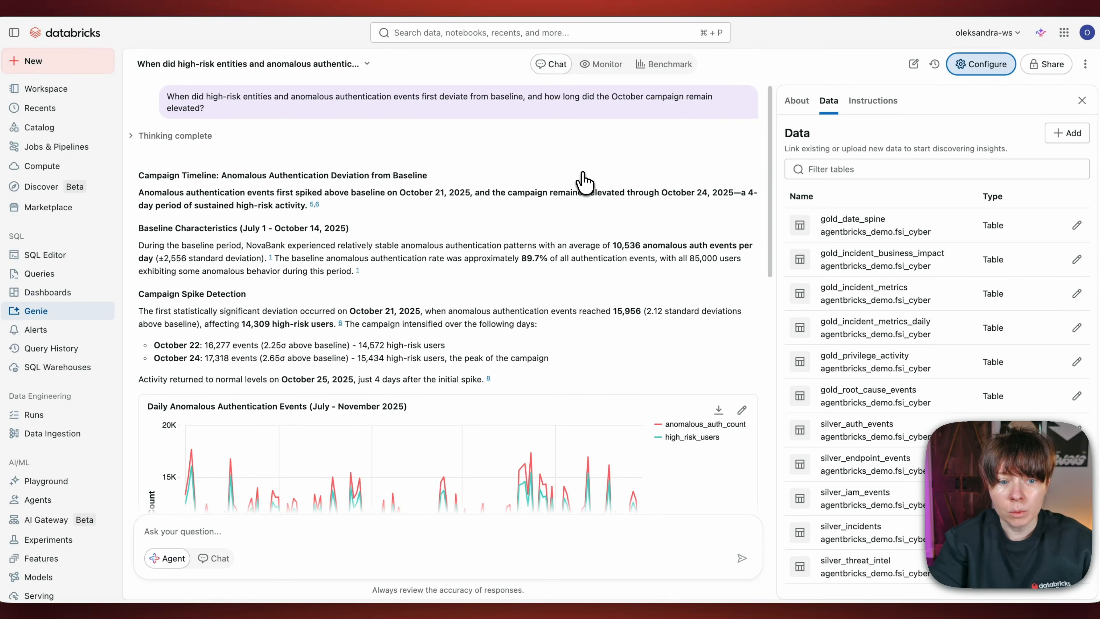
left_click(173, 138)
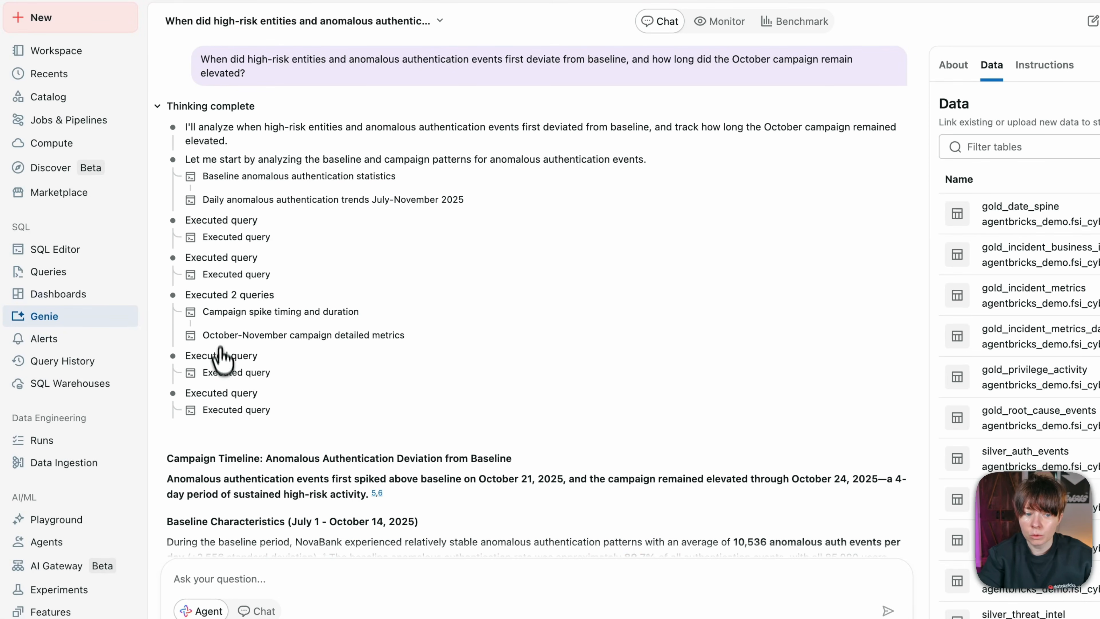
Step: Ask Genie "Which regions and entity types contributed most to the spike in high-risk entities between October 21st and 27th?"
scroll(217, 377, "down", 3)
scroll(219, 375, "down", 10)
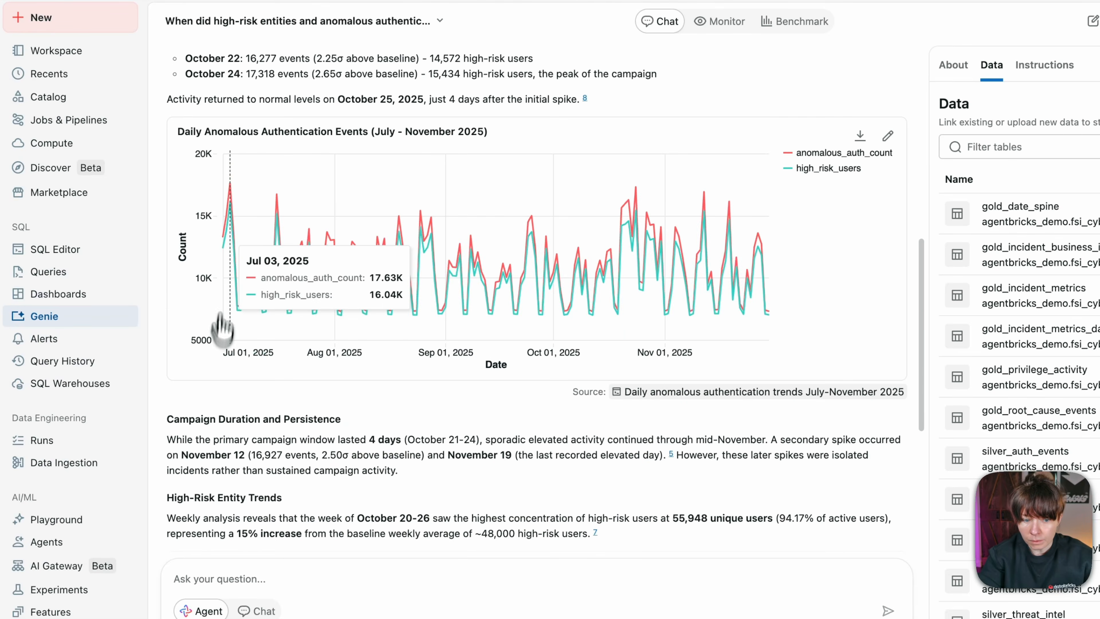
left_click(218, 579)
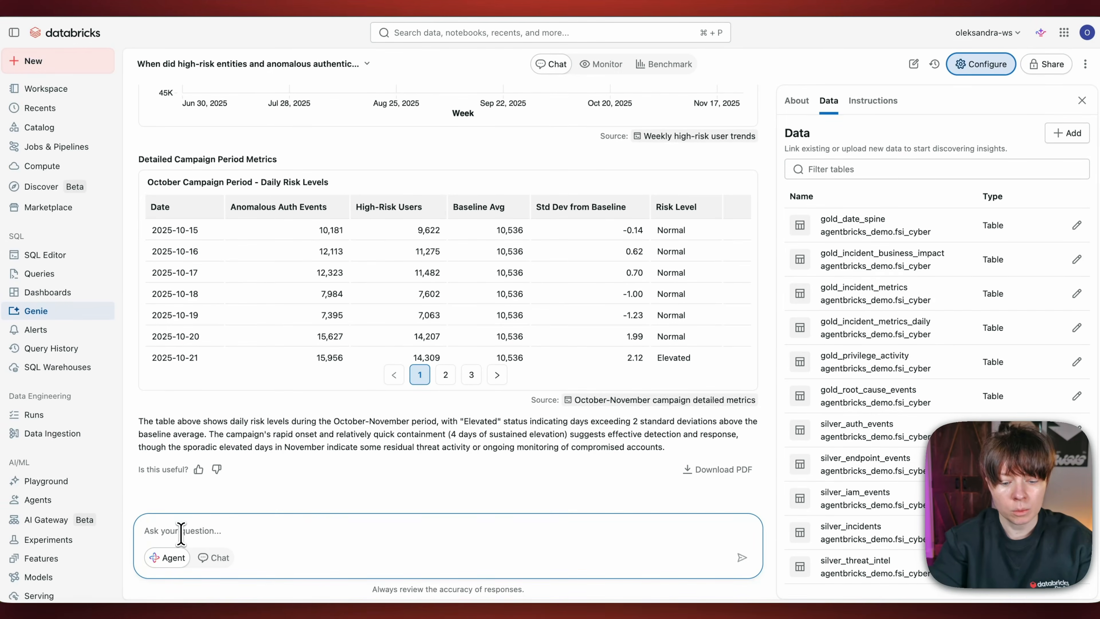
type("Which regions and entity types contributed most to the spike in high-risk entities between October 21st and 27th?")
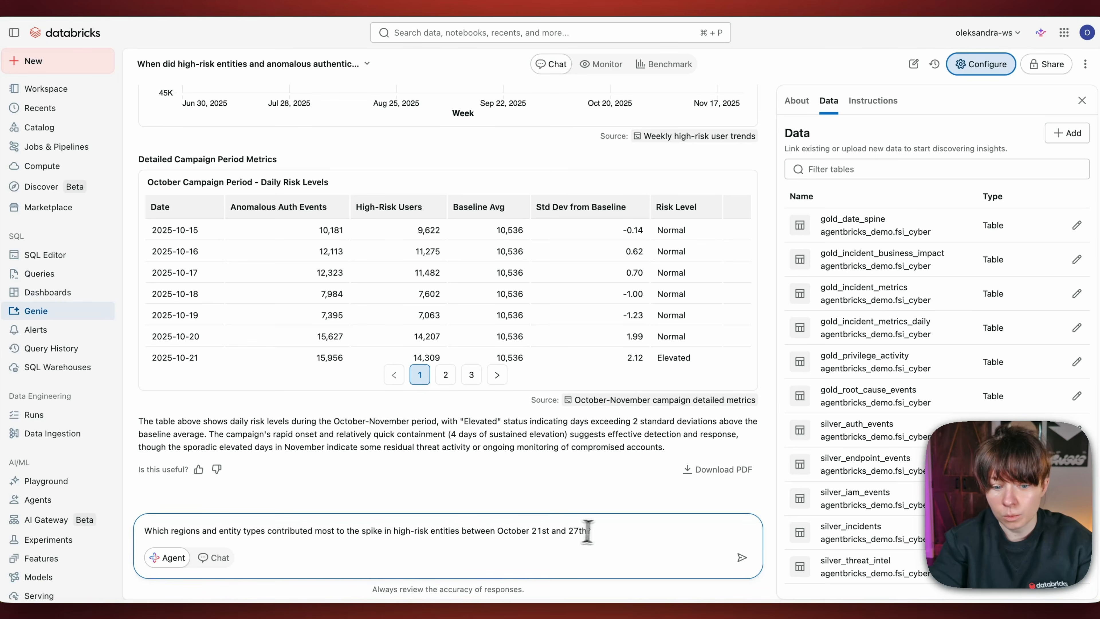
key("Return")
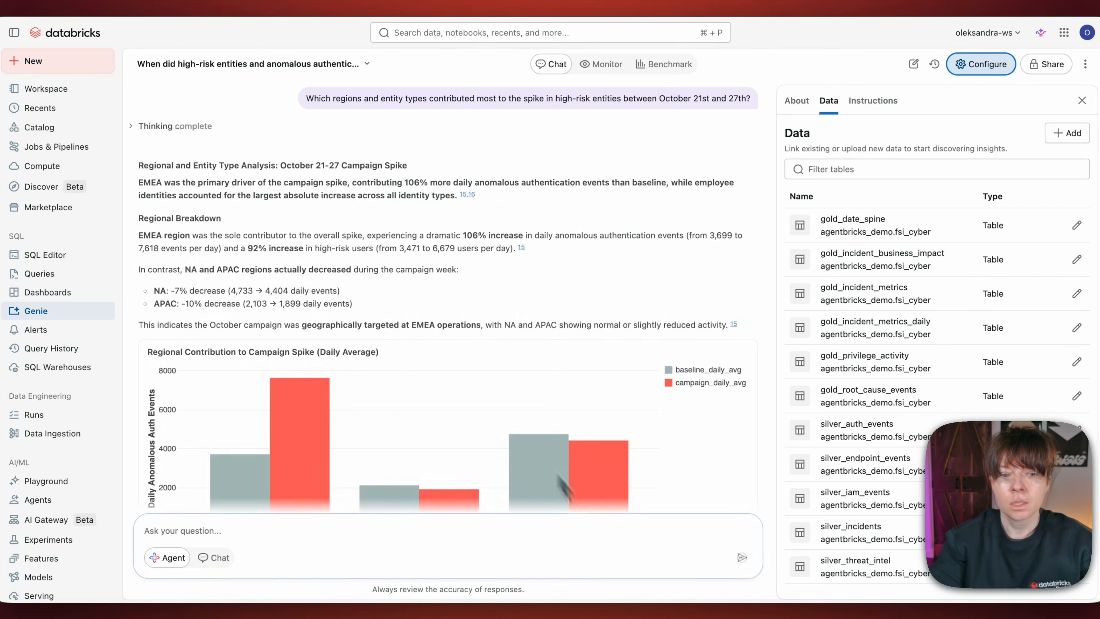
Step: Review Genie's regional breakdown, the Regional Contribution to Campaign Spike chart, and the identity type breakdown
scroll(356, 260, "down", 1)
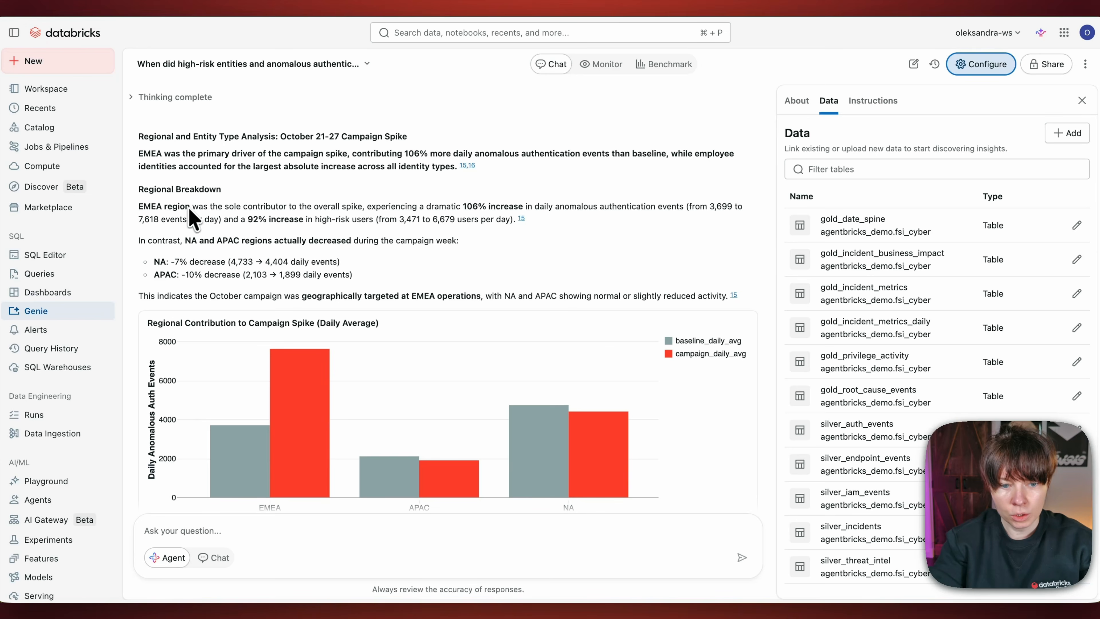
scroll(241, 256, "down", 5)
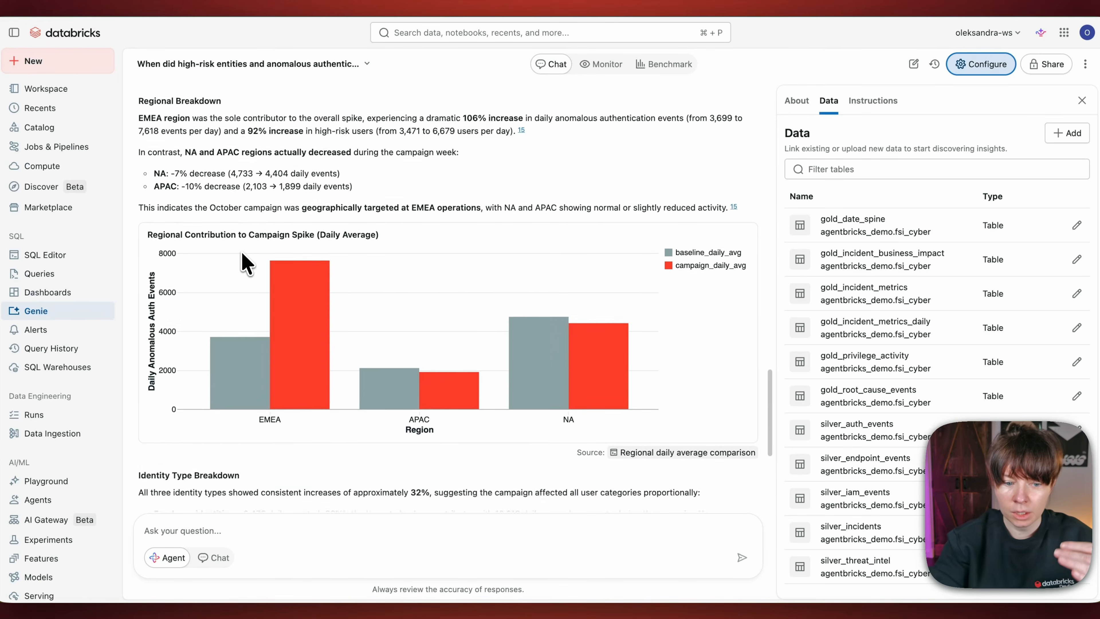
scroll(245, 262, "down", 10)
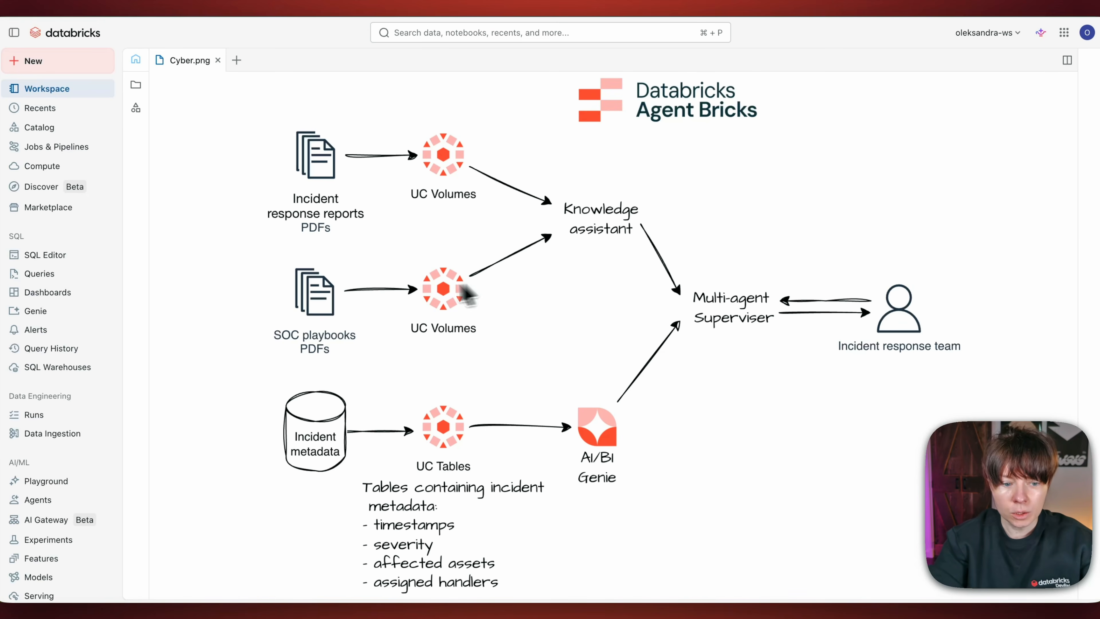
Step: In the NovaBank_SOC_Threat_Hunting_MAS supervisor agent, ask when October campaign indicators of compromise first appeared in logs and how they align with the phishing playbooks' detection steps
left_click(33, 502)
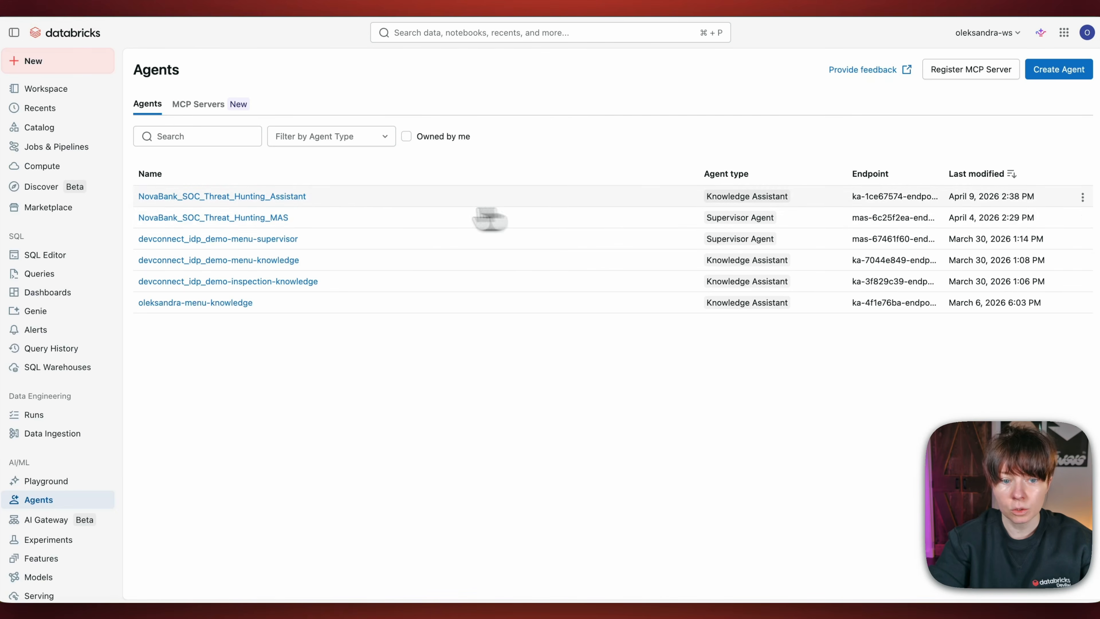
left_click(255, 219)
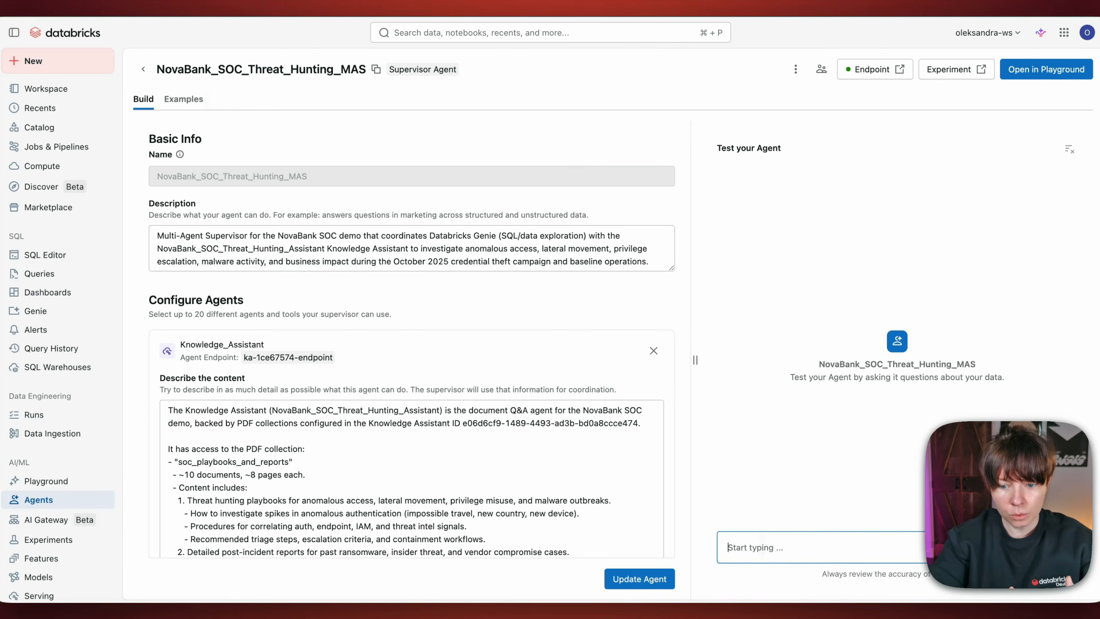
type("When did indicators of compromise in the October campaign first appear in our logs, and how do those signals align with the detection steps defined in our phishing playbooks?")
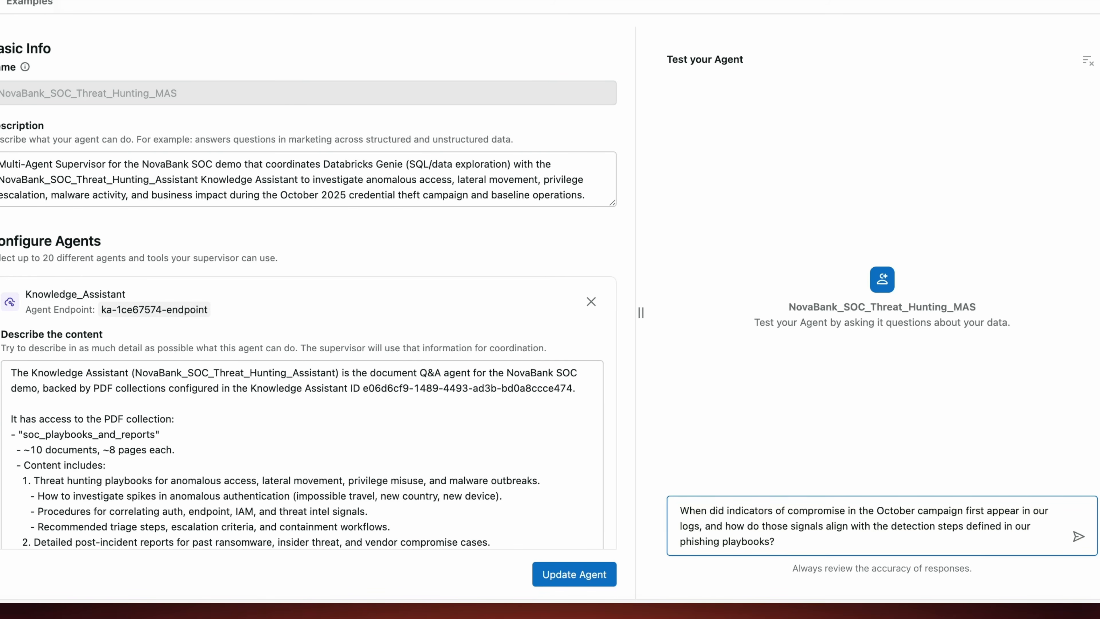
key("Return")
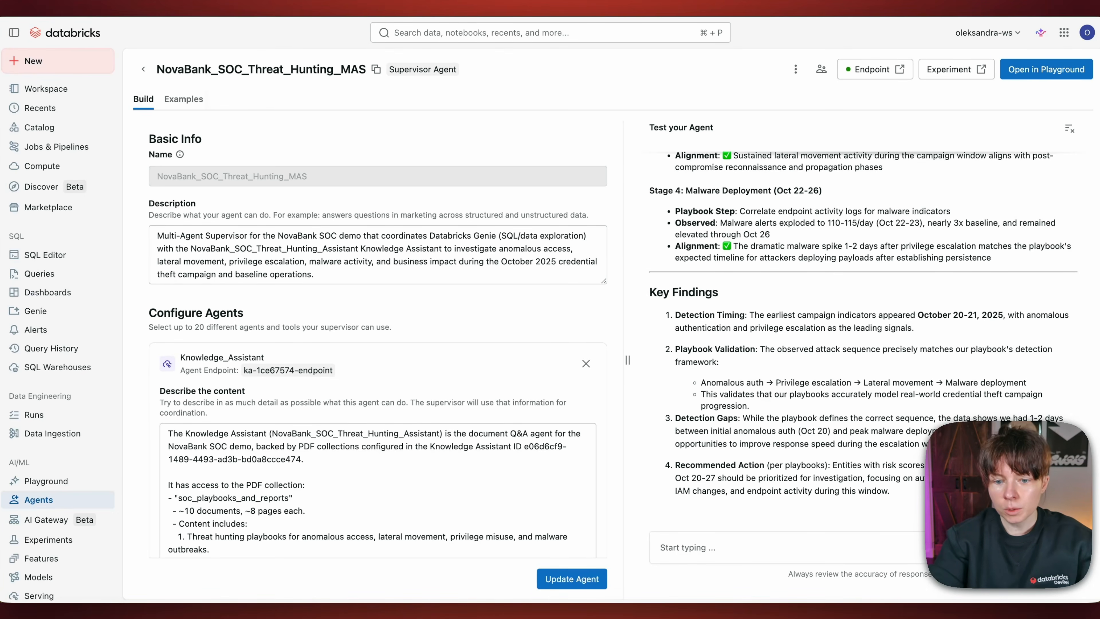
Step: Review the supervisor agent's answer, including the playbook alignment stages, the Knowledge_Assistant call, and the Key Findings
scroll(692, 286, "up", 10)
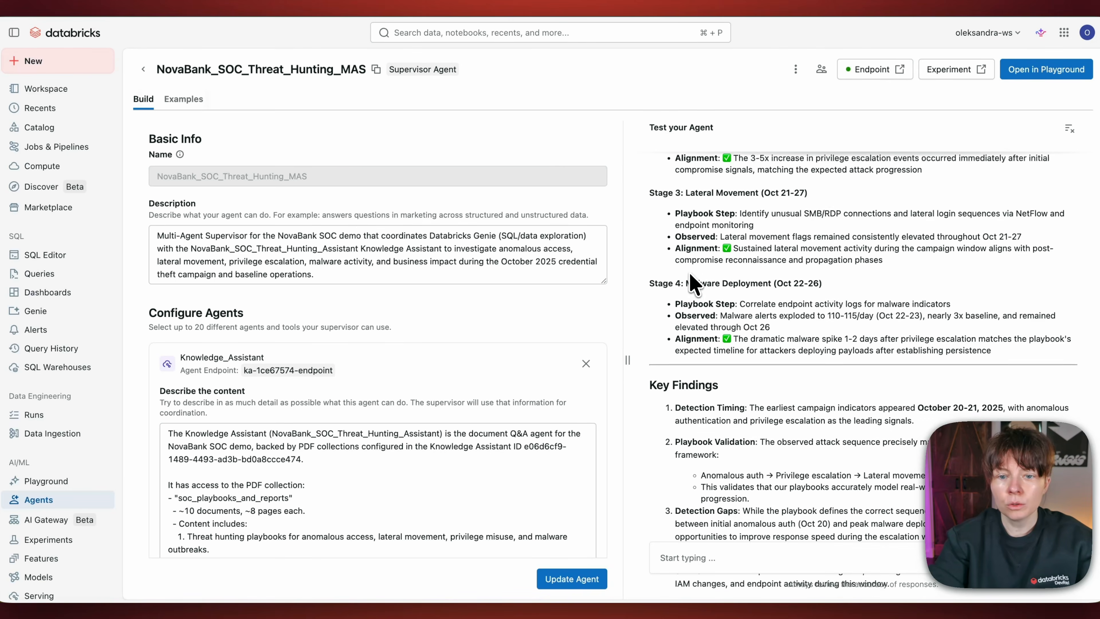
scroll(693, 286, "up", 15)
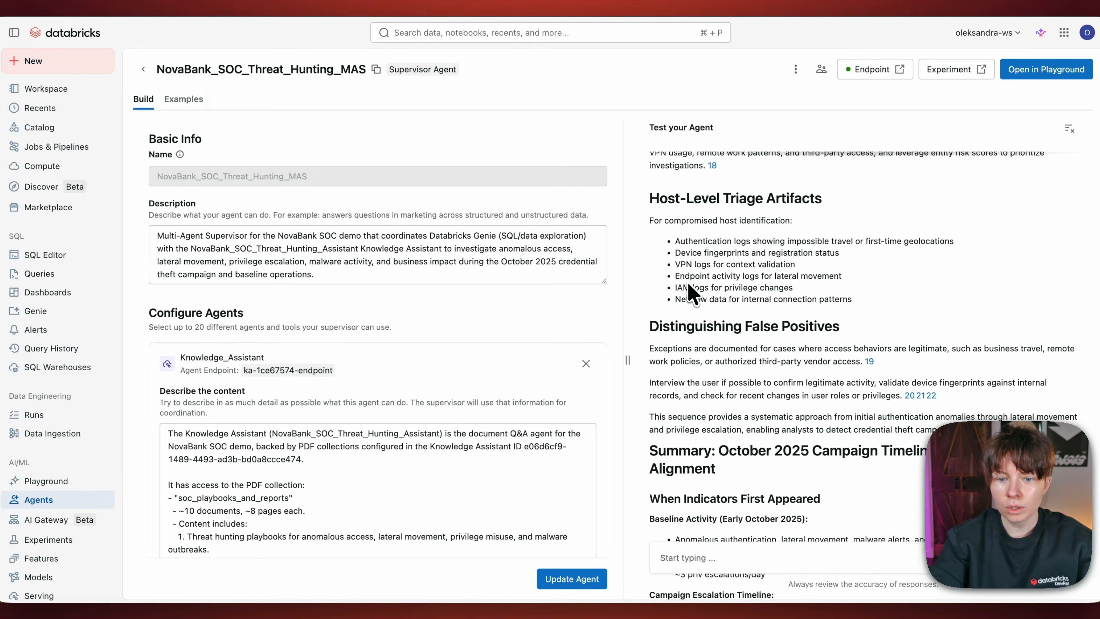
scroll(693, 286, "up", 10)
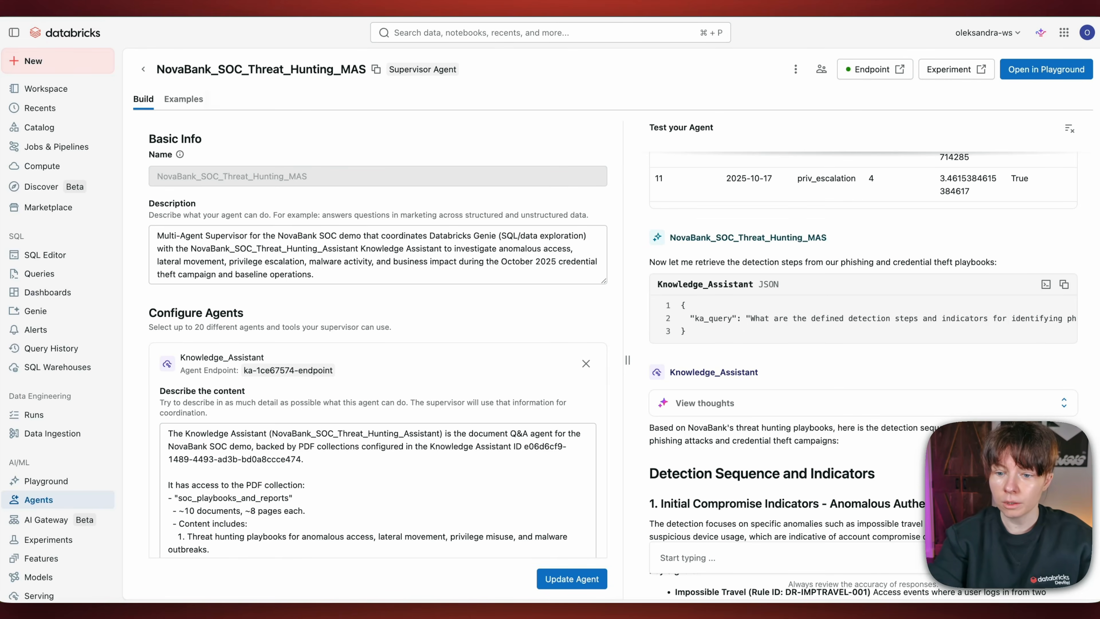
scroll(756, 329, "down", 20)
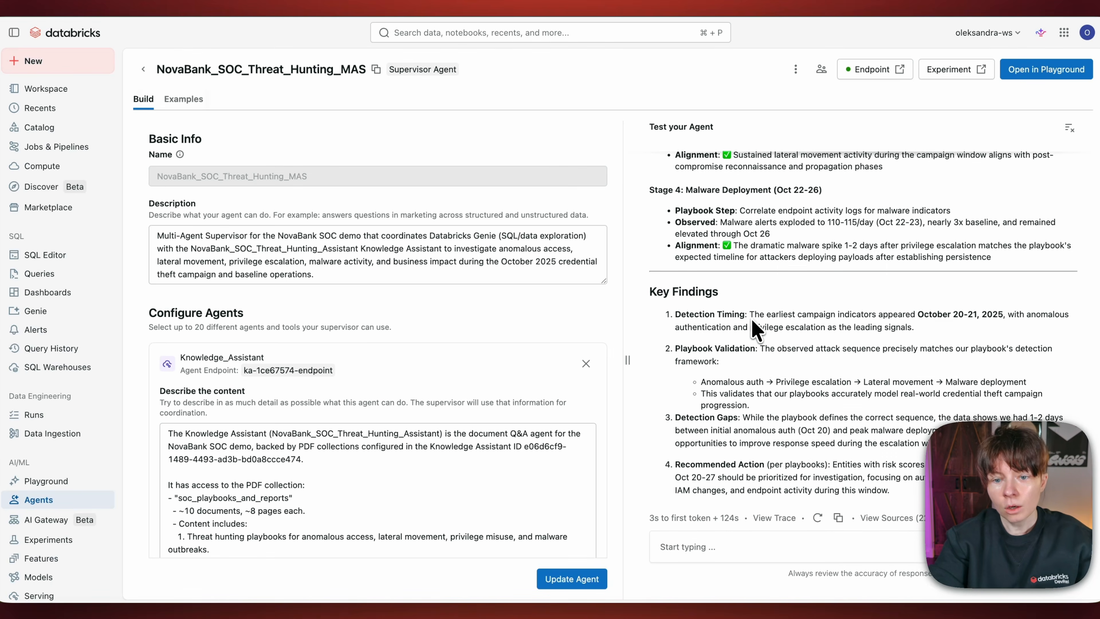
scroll(756, 329, "up", 2)
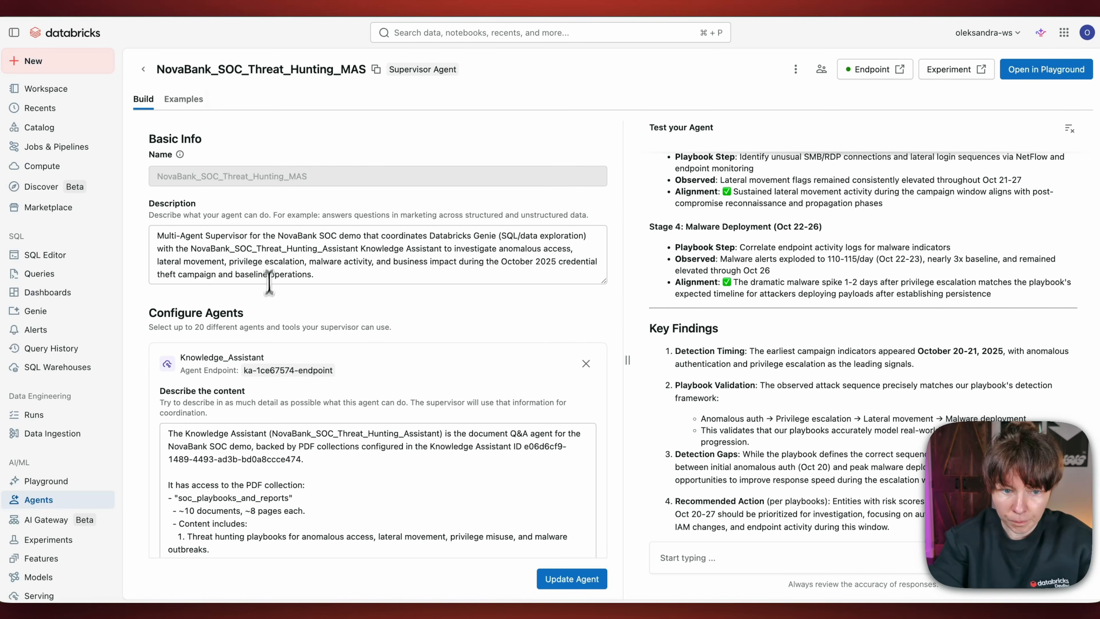
Step: Examine the supervisor's Configure Agents section, highlighting its heading and the Knowledge_Assistant entry with its content description
scroll(262, 303, "down", 2)
left_click_drag(145, 254, 255, 258)
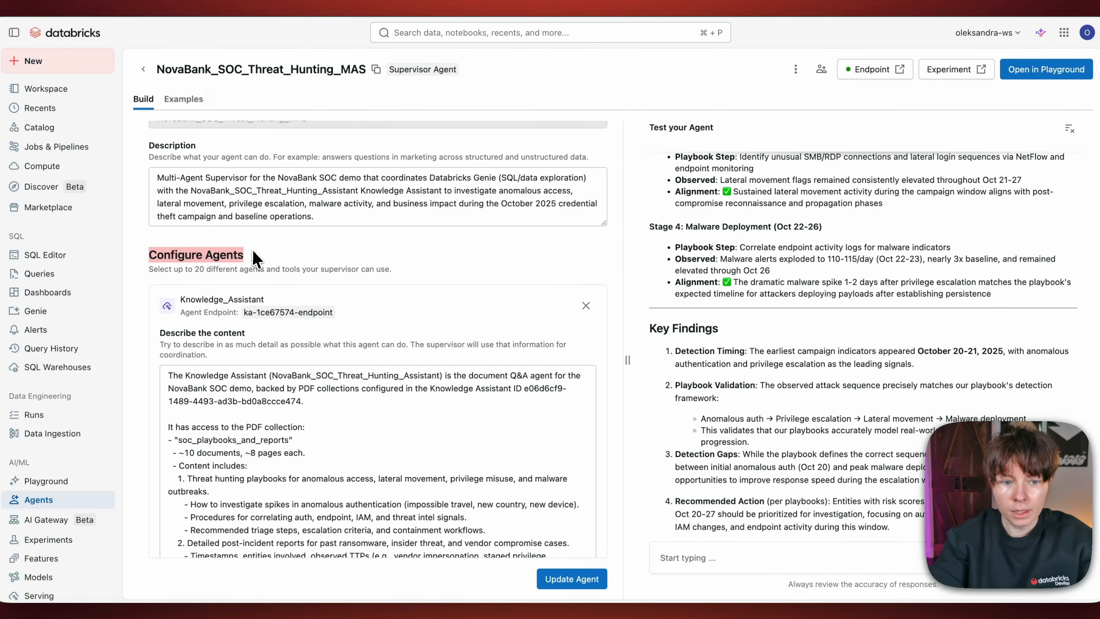
scroll(218, 304, "down", 20)
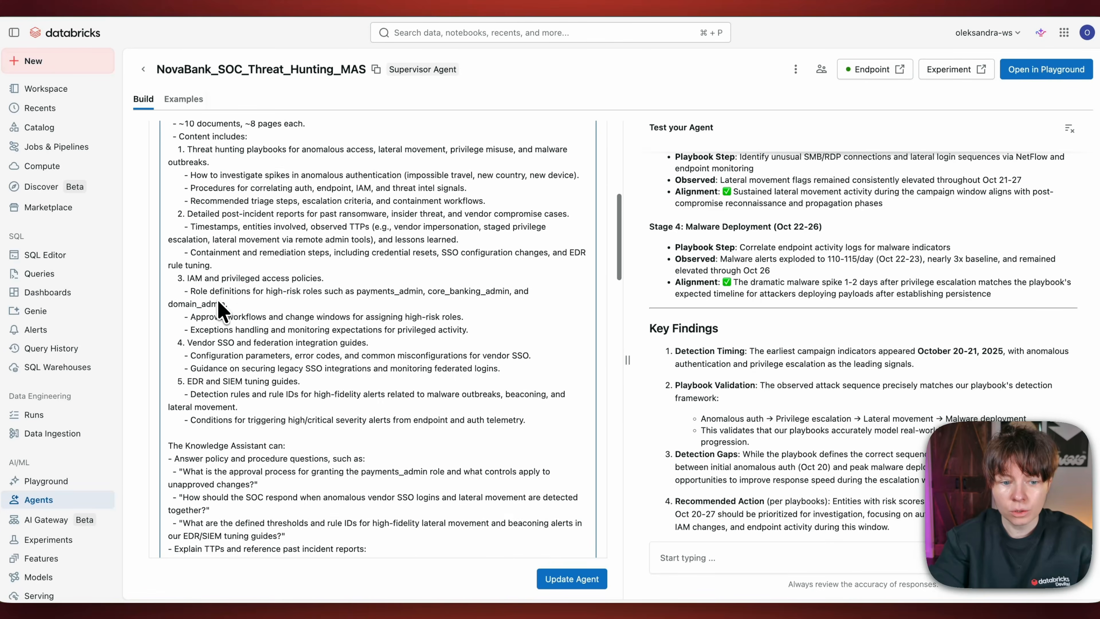
scroll(219, 303, "up", 20)
left_click(182, 361)
double_click(262, 359)
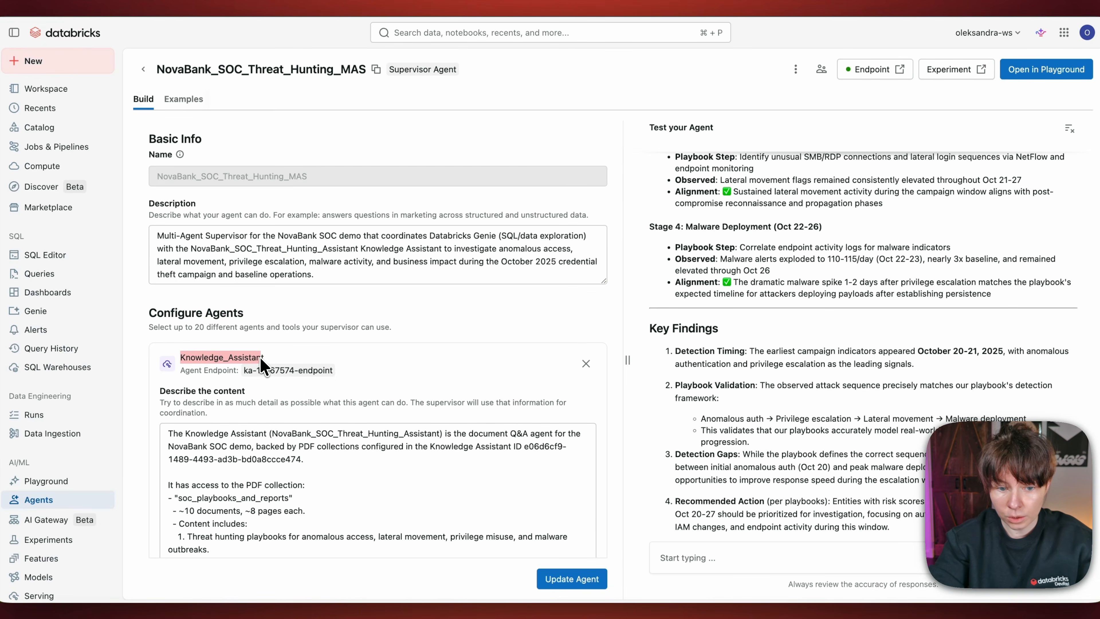
scroll(261, 361, "down", 1)
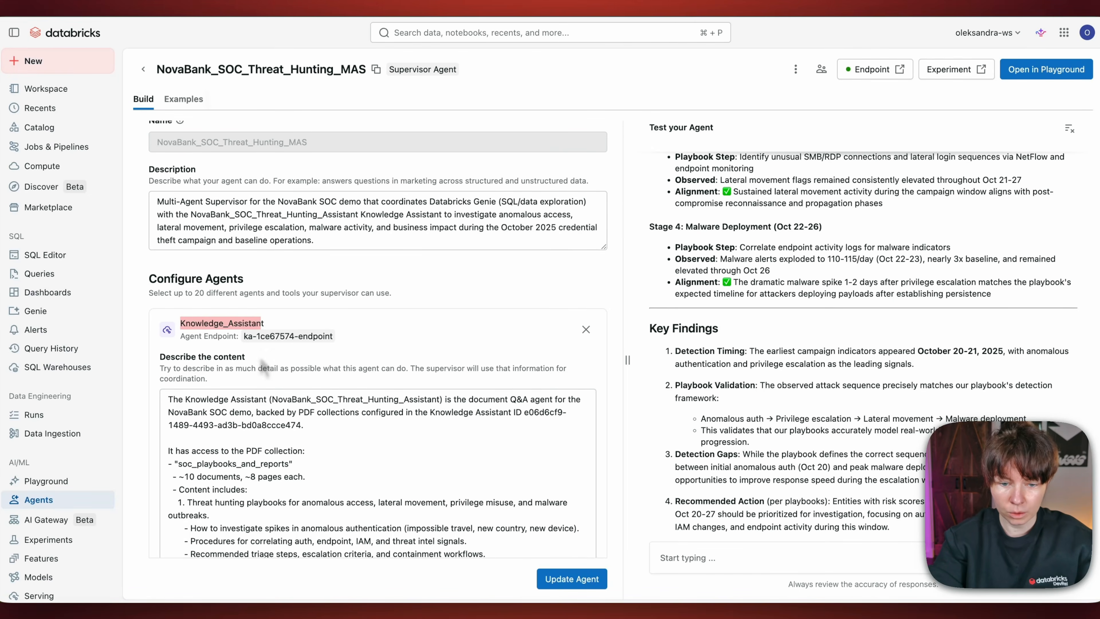
Step: Examine the Genie_Data_Explorer entry in the supervisor configuration and read its content description through to the end
scroll(262, 304, "down", 15)
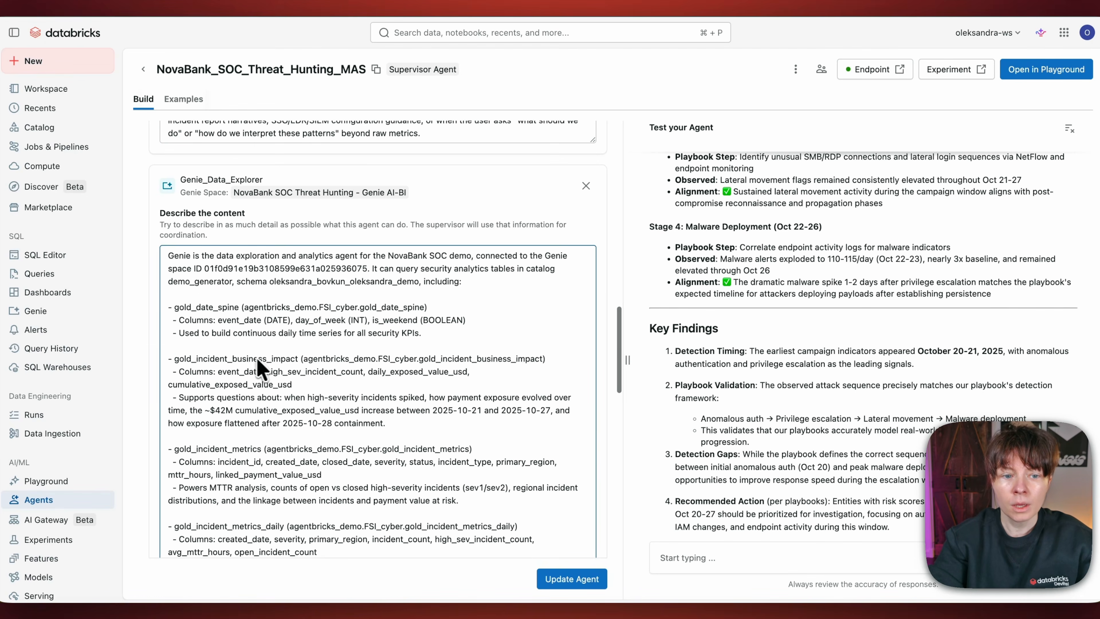
left_click_drag(180, 179, 263, 180)
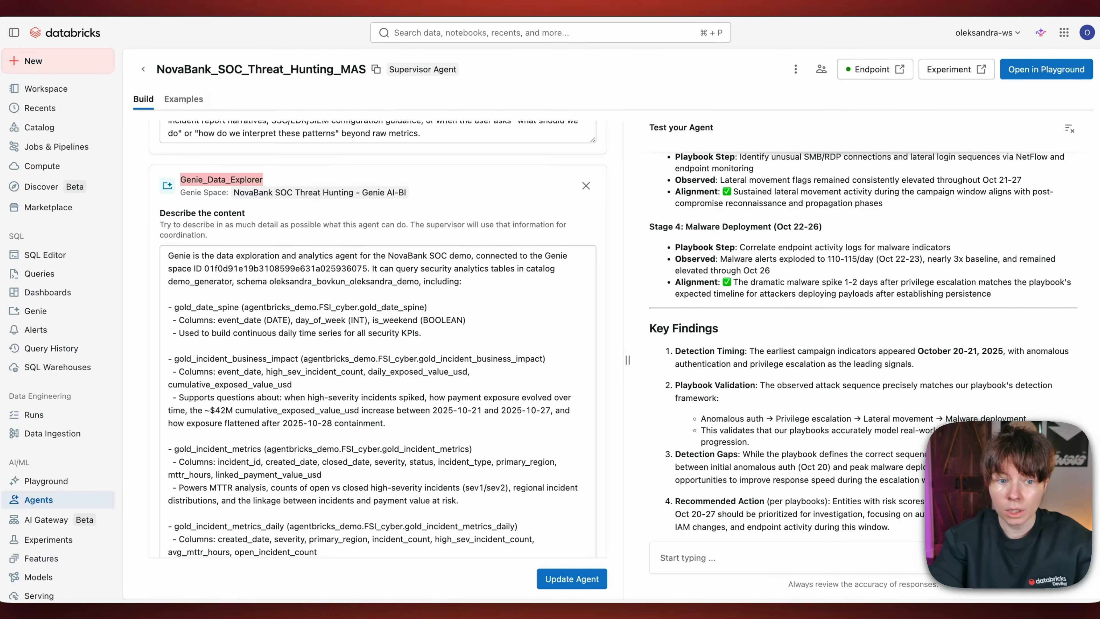
scroll(228, 228, "down", 2)
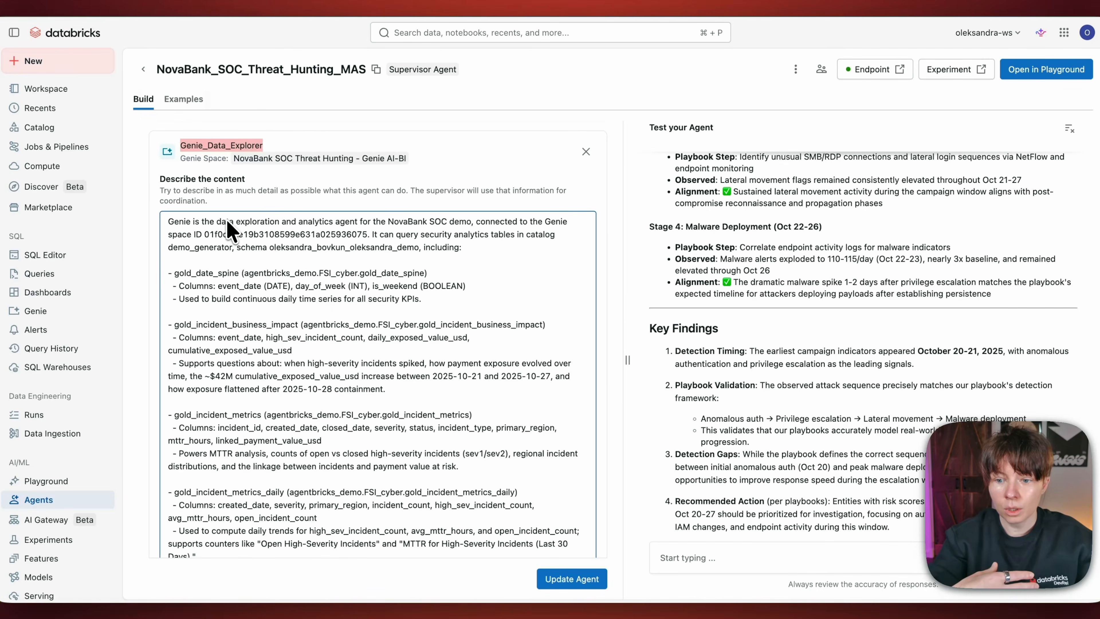
scroll(228, 228, "down", 15)
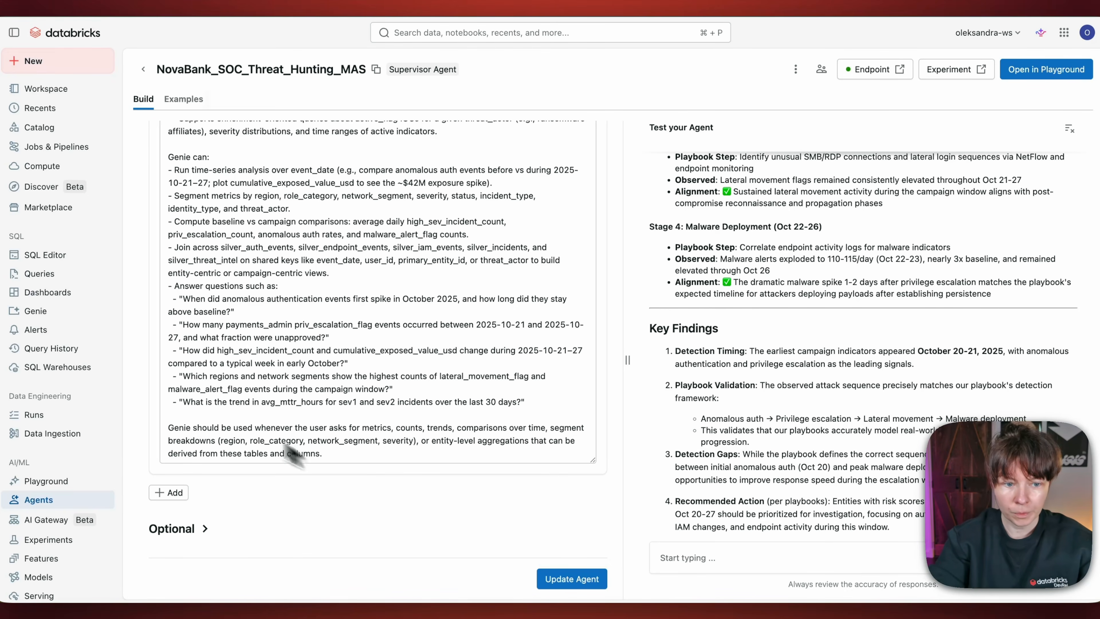
Step: Open the NovaBank SOC Threat Hunting Genie space and inspect its general text instructions, table joins, and example SQL queries
left_click(35, 312)
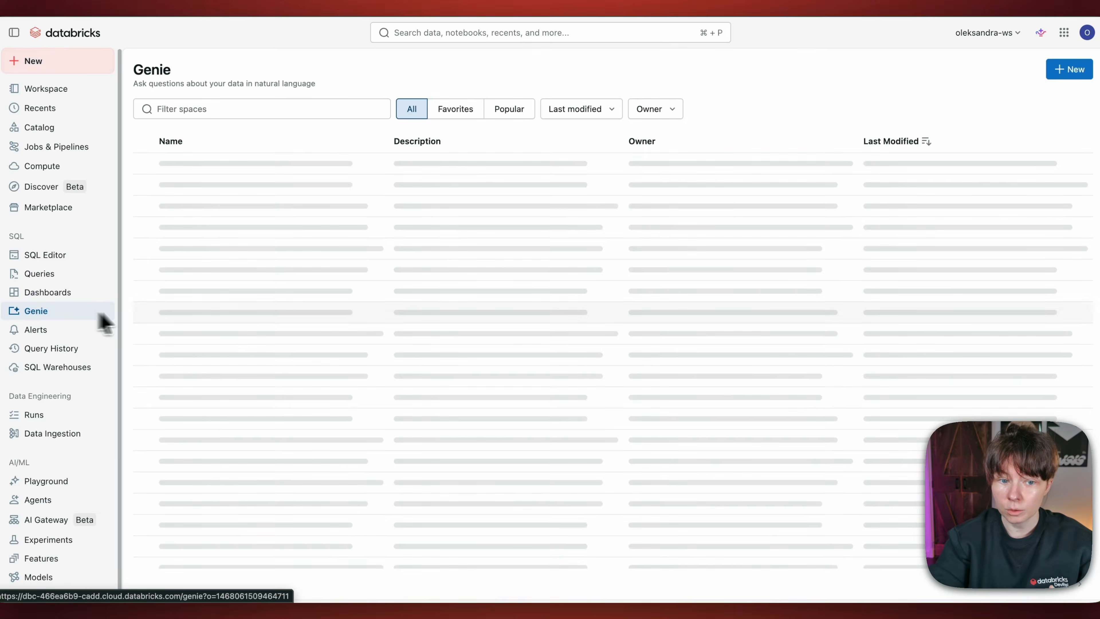
left_click(229, 186)
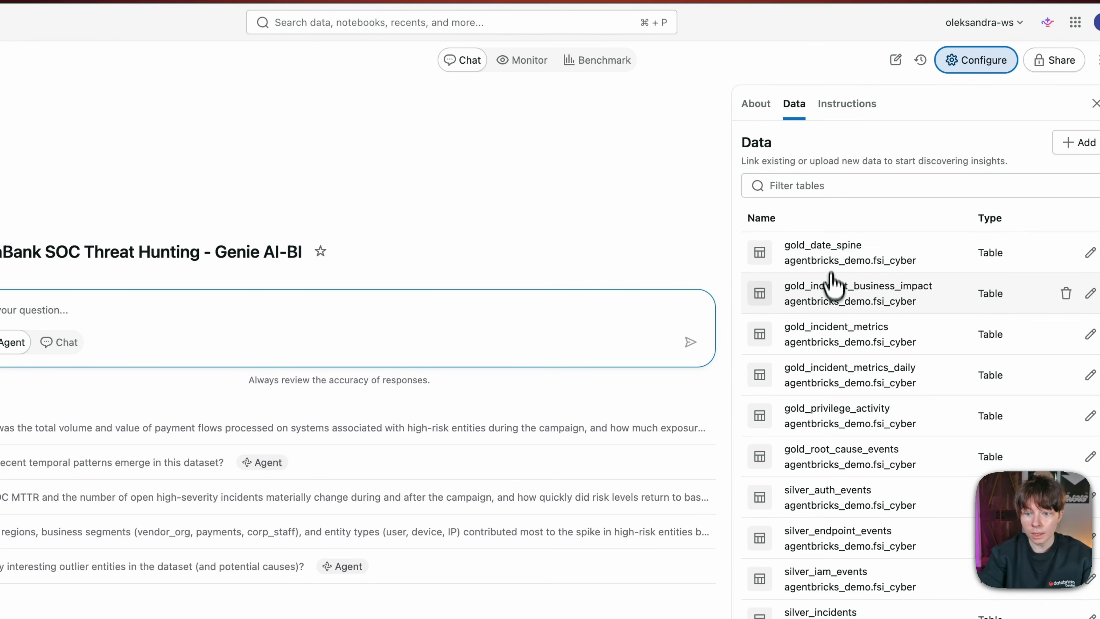
left_click(837, 109)
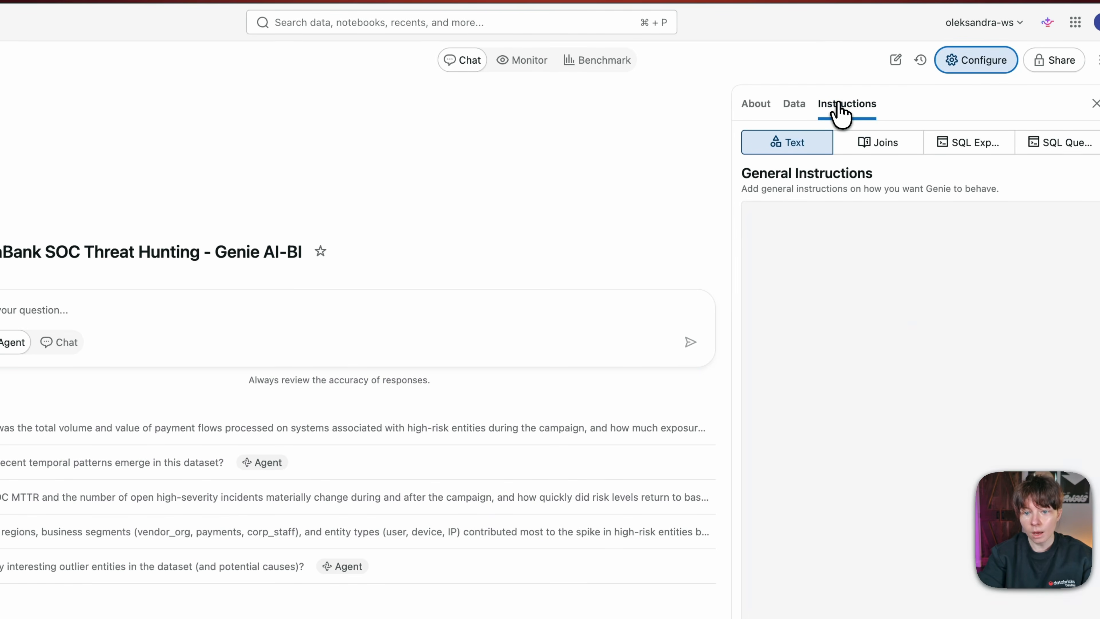
left_click(887, 147)
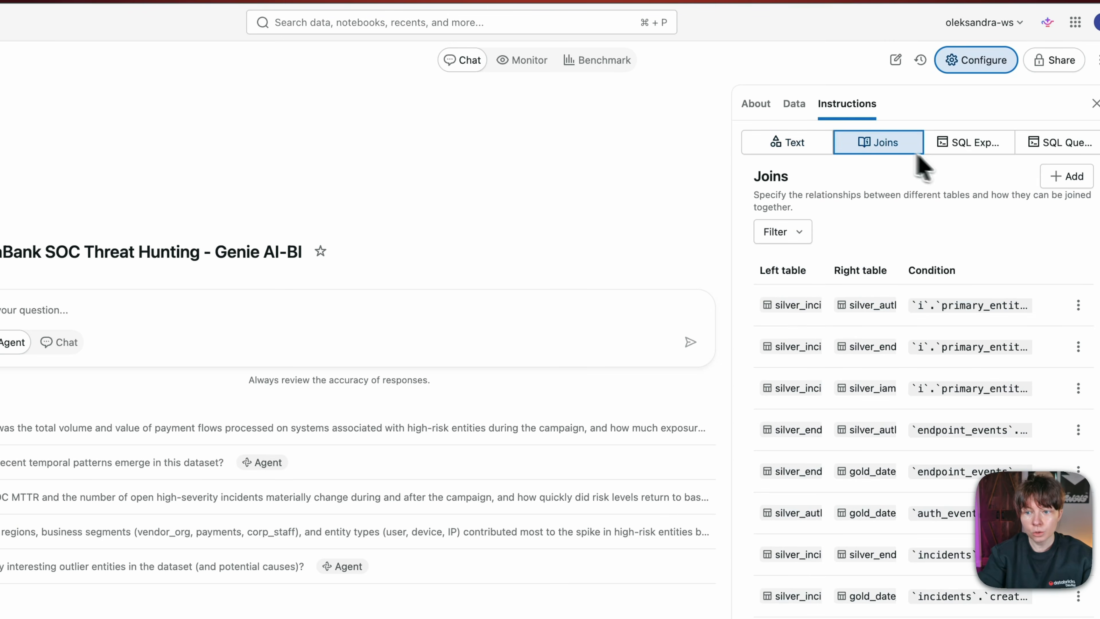
left_click(1053, 145)
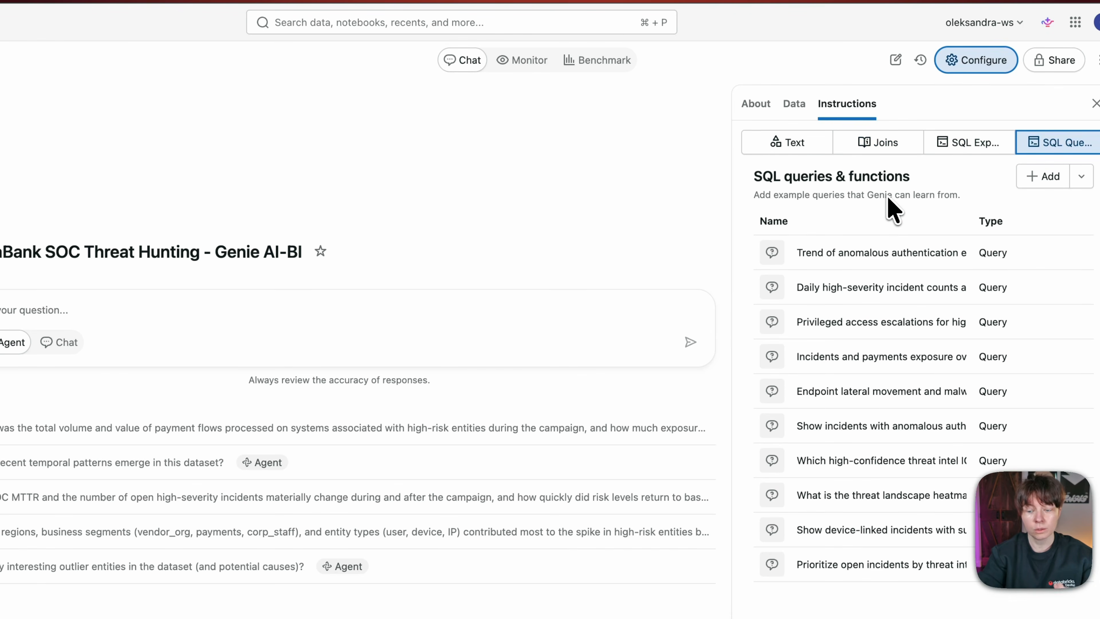
Step: Inspect the gold_date_spine table's description and columns in the Genie space data, and return to the table list
left_click(794, 104)
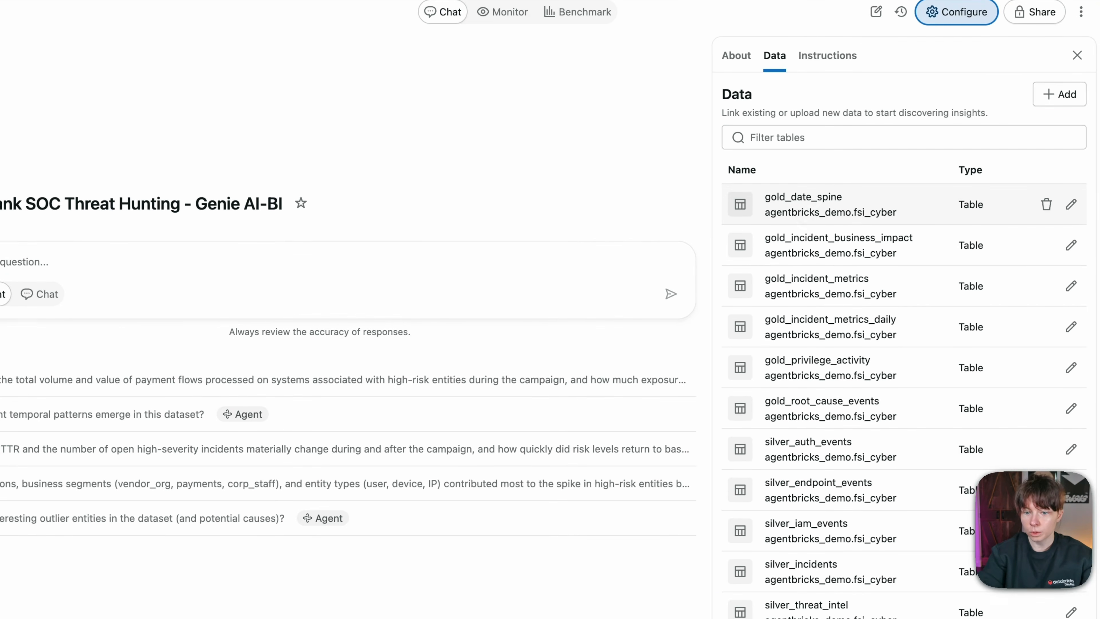
left_click(1071, 205)
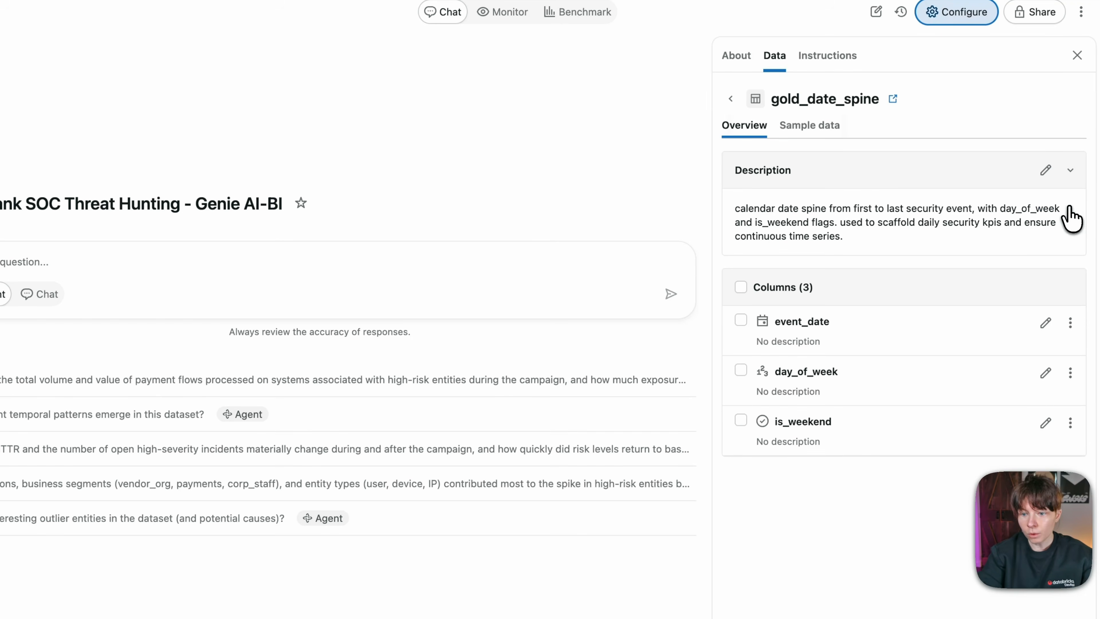
left_click_drag(735, 208, 838, 239)
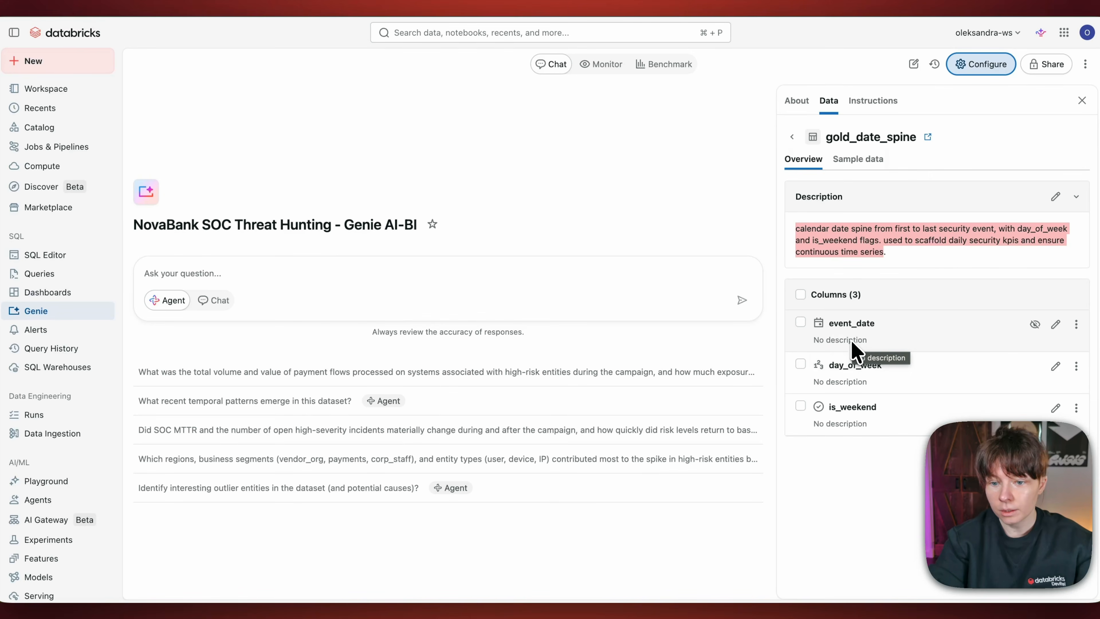
left_click(791, 138)
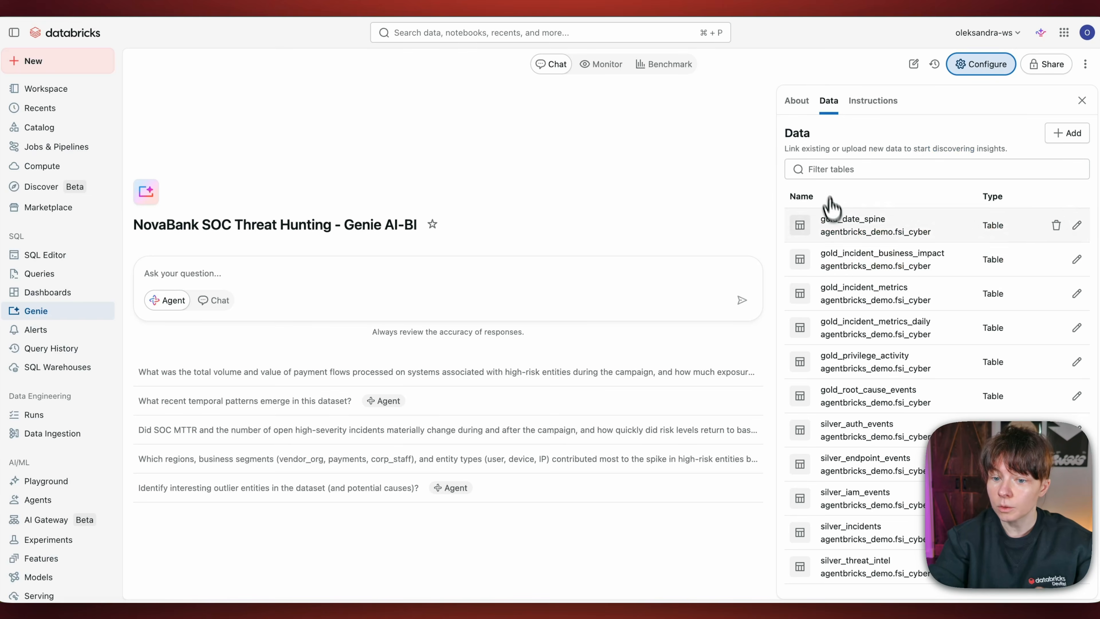
Step: Open the severity column's settings in the gold_incident_metrics table and examine the Synonyms option
left_click(852, 295)
scroll(1014, 312, "down", 3)
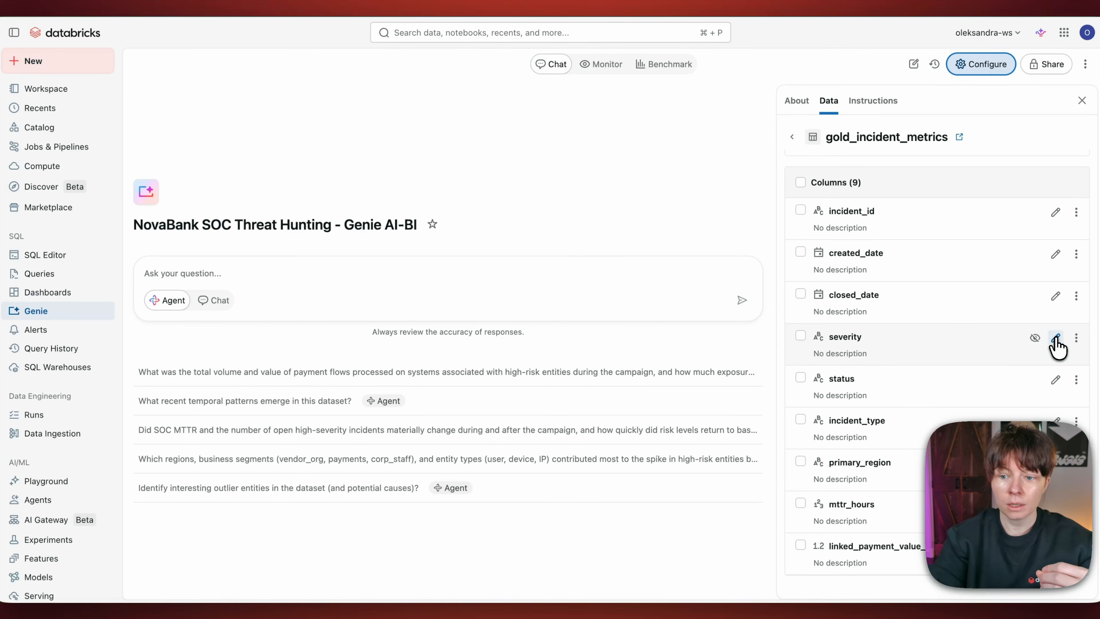
left_click(1056, 339)
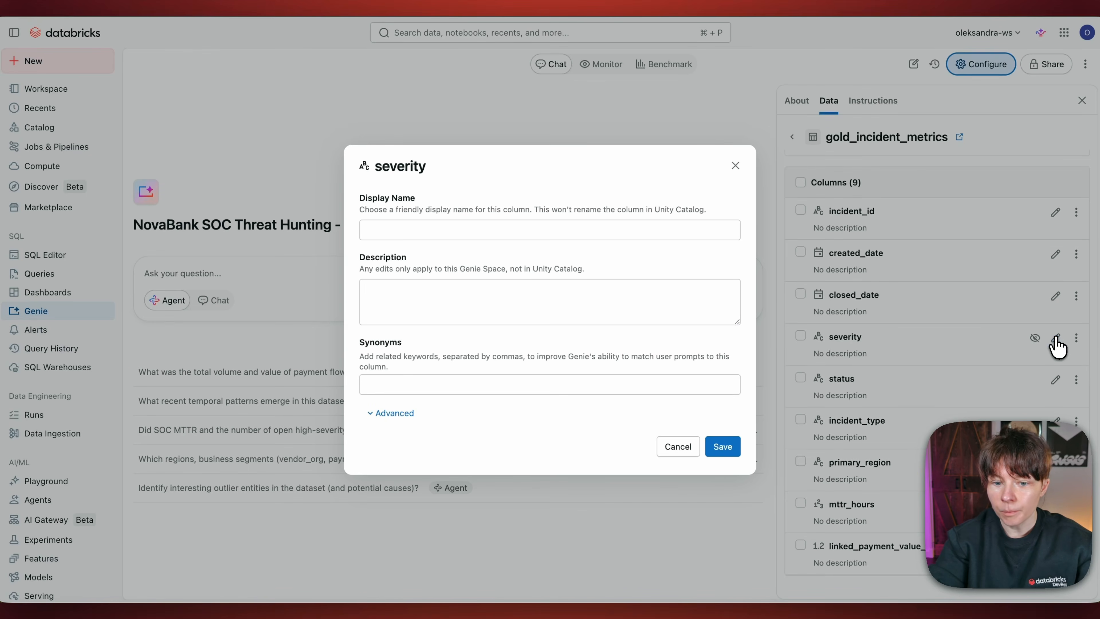
left_click(365, 346)
left_click_drag(360, 343, 392, 347)
left_click(422, 353)
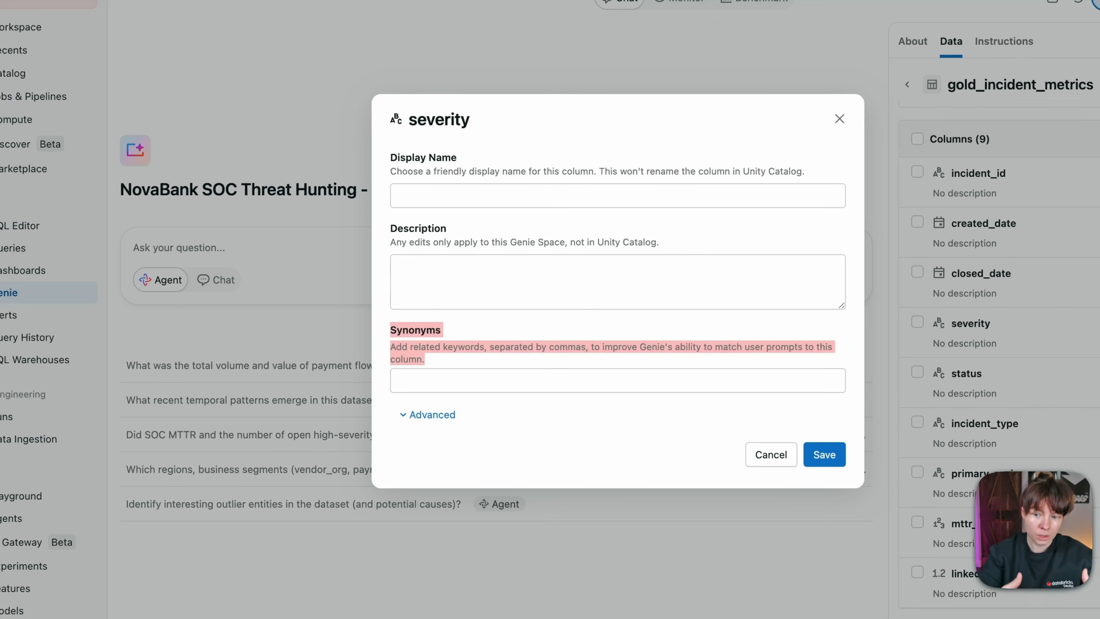
Step: Check the severity column's Synonyms field, close the settings without changes, and return to the Genie space's table list
left_click(634, 373)
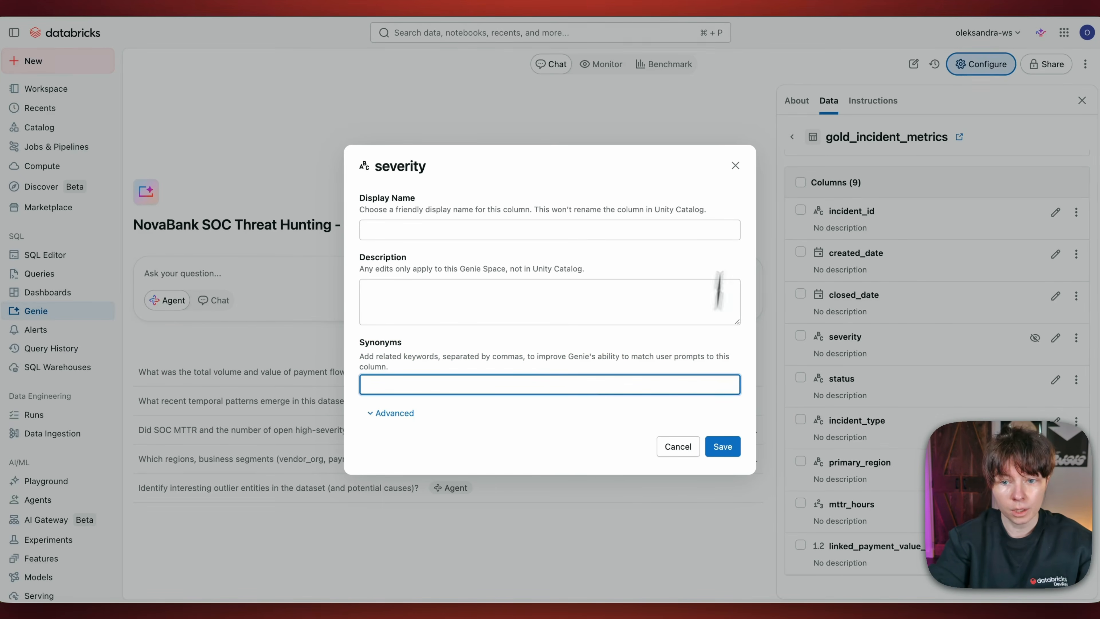
left_click(735, 165)
left_click(792, 137)
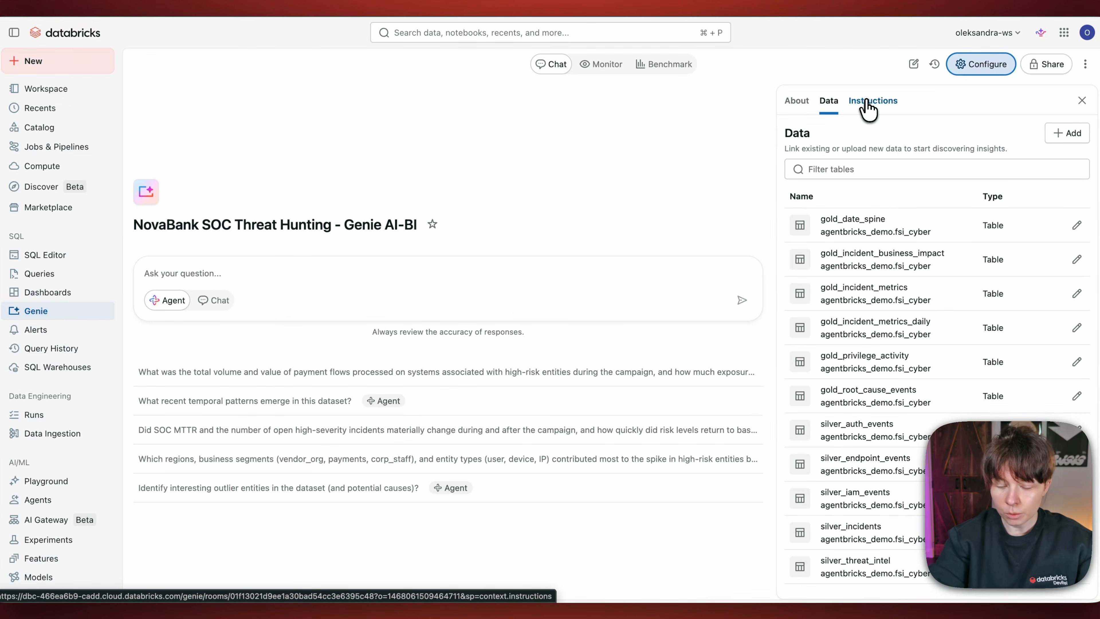
Step: Inspect the example SQL query "Trend of anomalous authentication events by region" and review the Genie space's joins and general text instructions
left_click(866, 104)
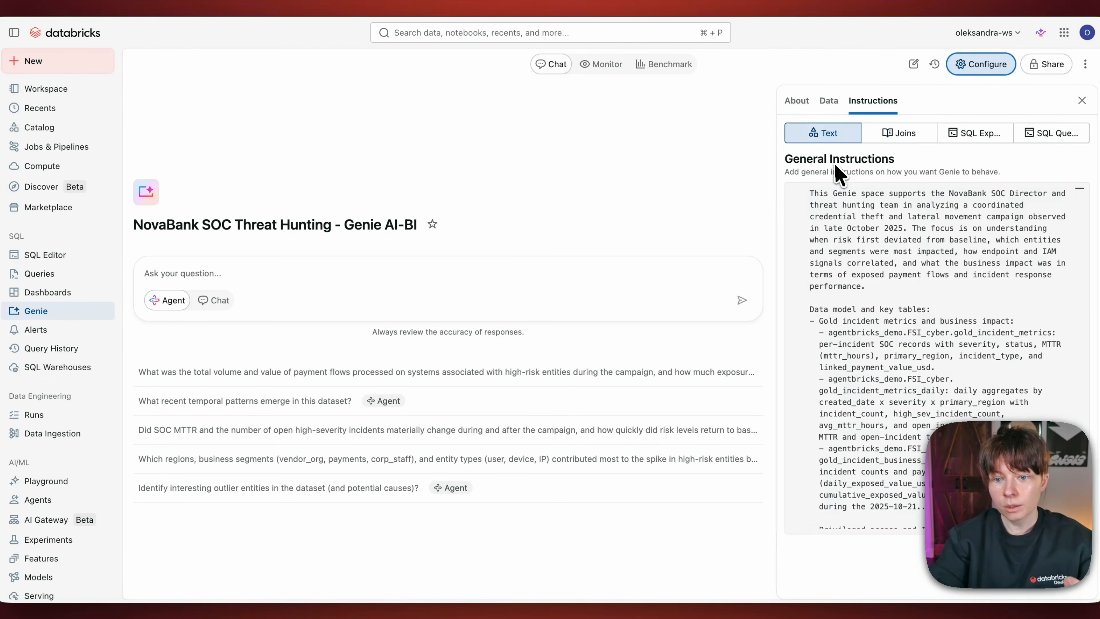
left_click(893, 143)
left_click(1053, 134)
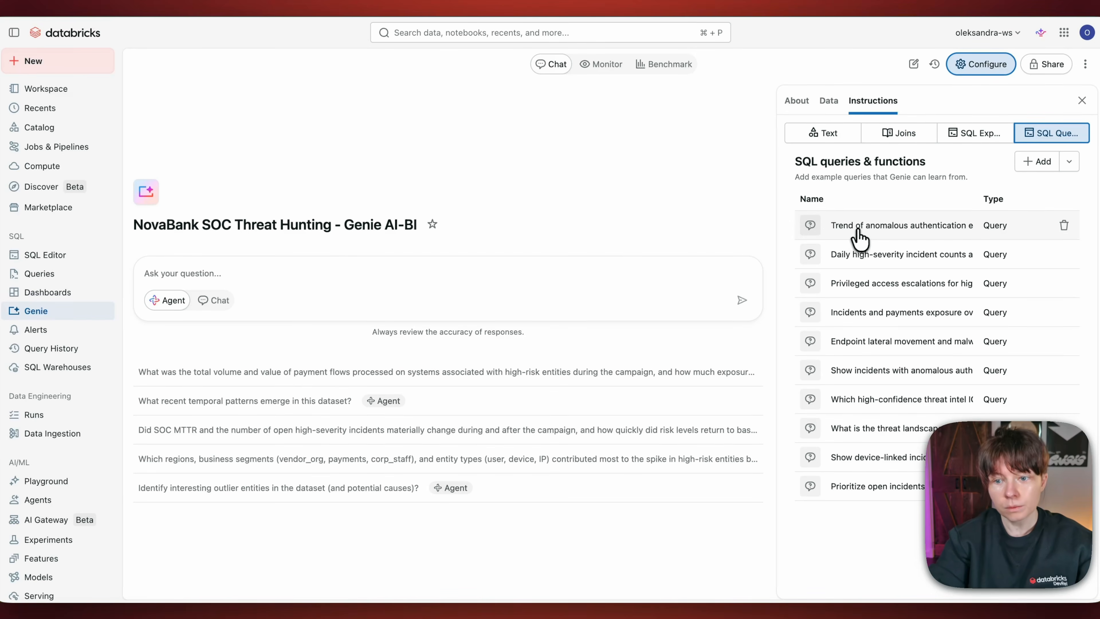
left_click(867, 231)
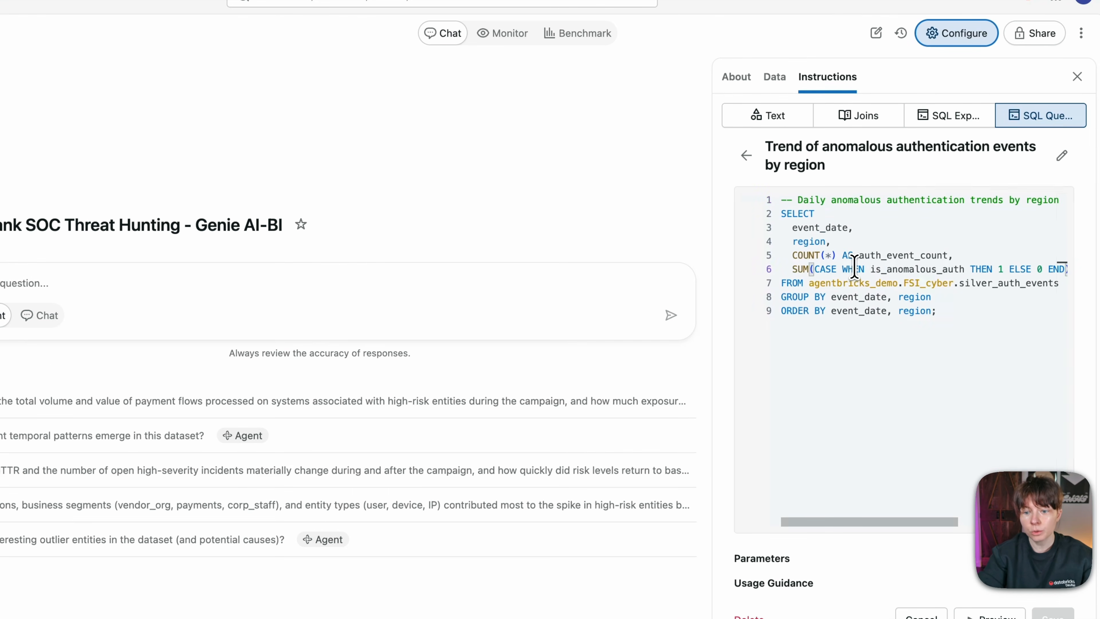
left_click(950, 312)
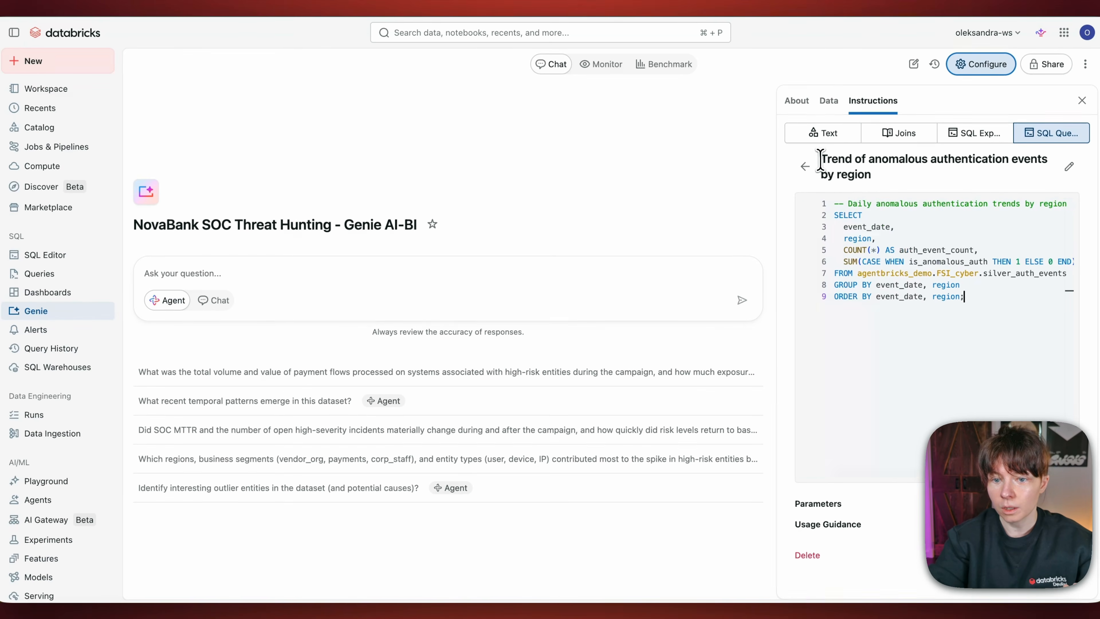
left_click_drag(819, 161, 869, 175)
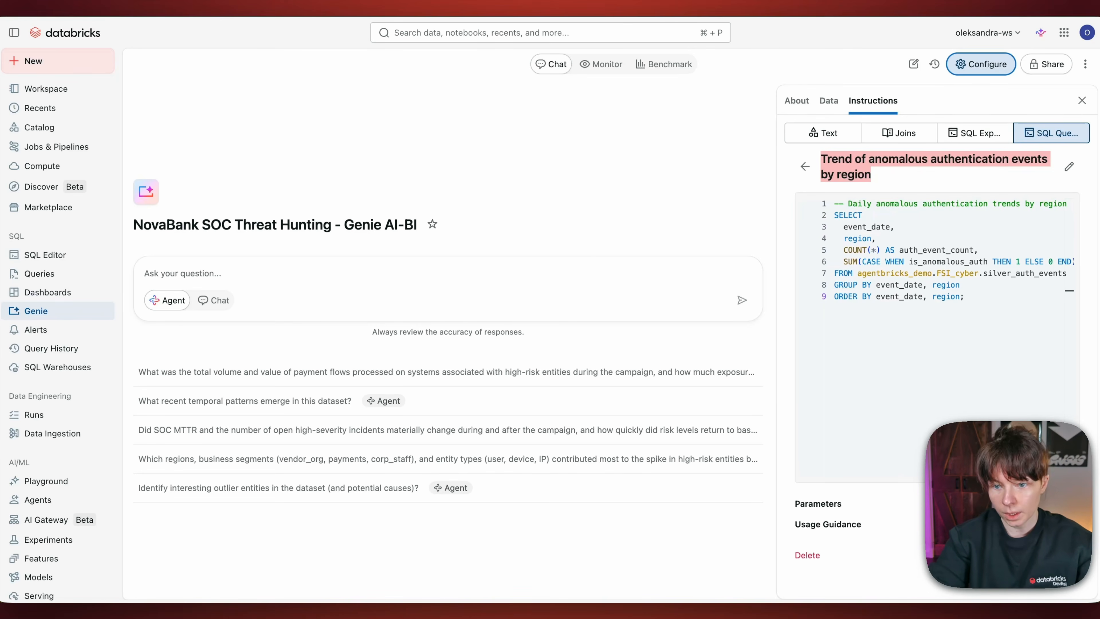
left_click(900, 134)
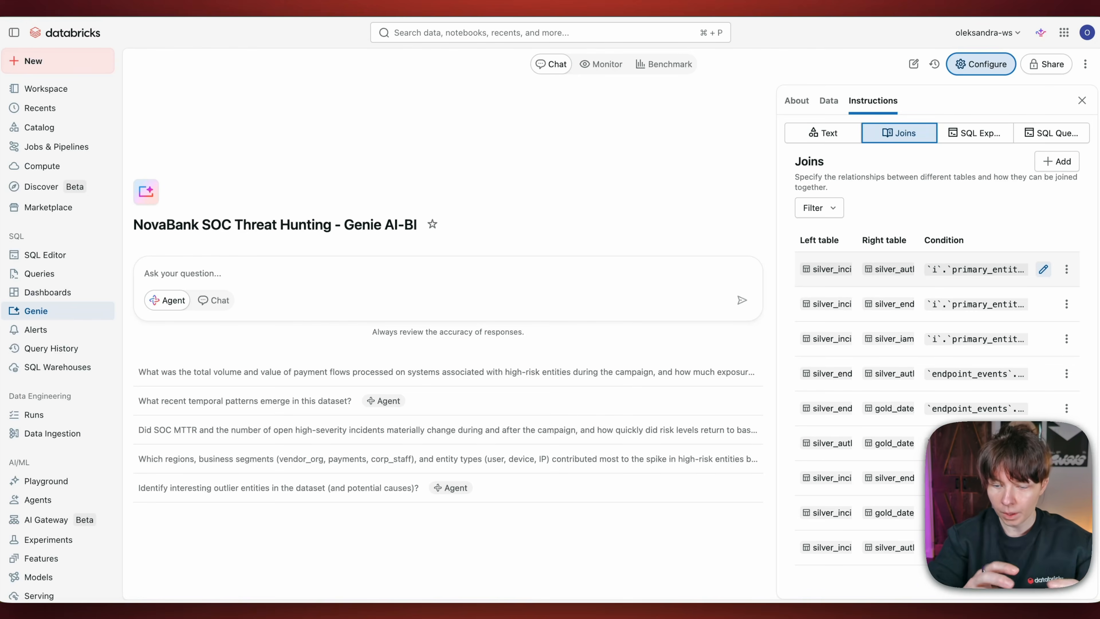
left_click(827, 134)
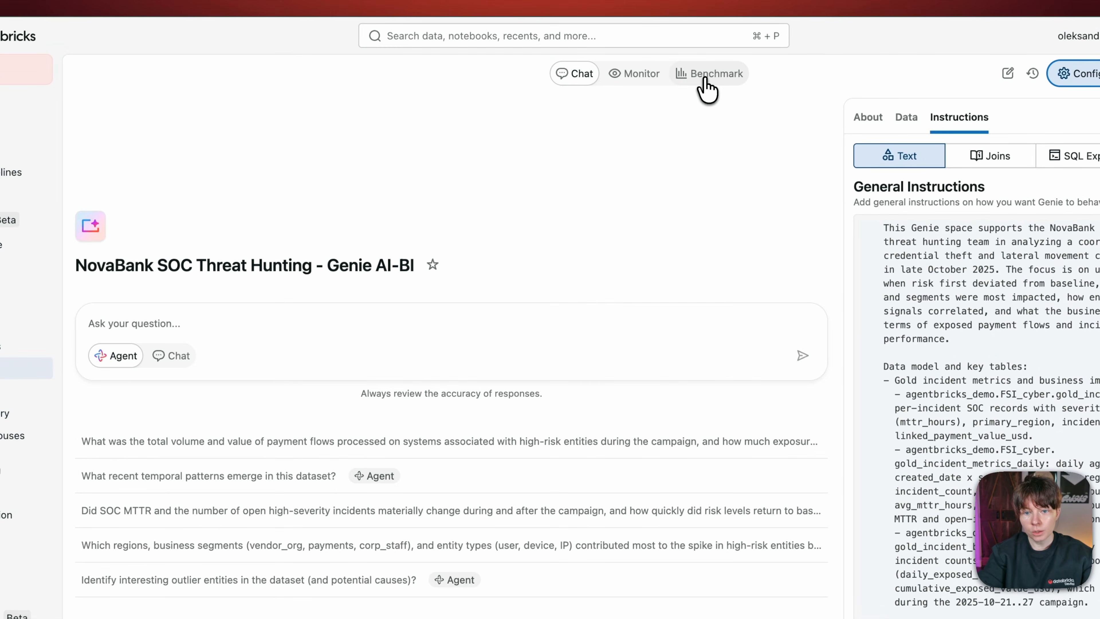
Step: Review the Genie space's benchmark evaluations and the benchmark questions with their ground truth SQL answers
left_click(705, 81)
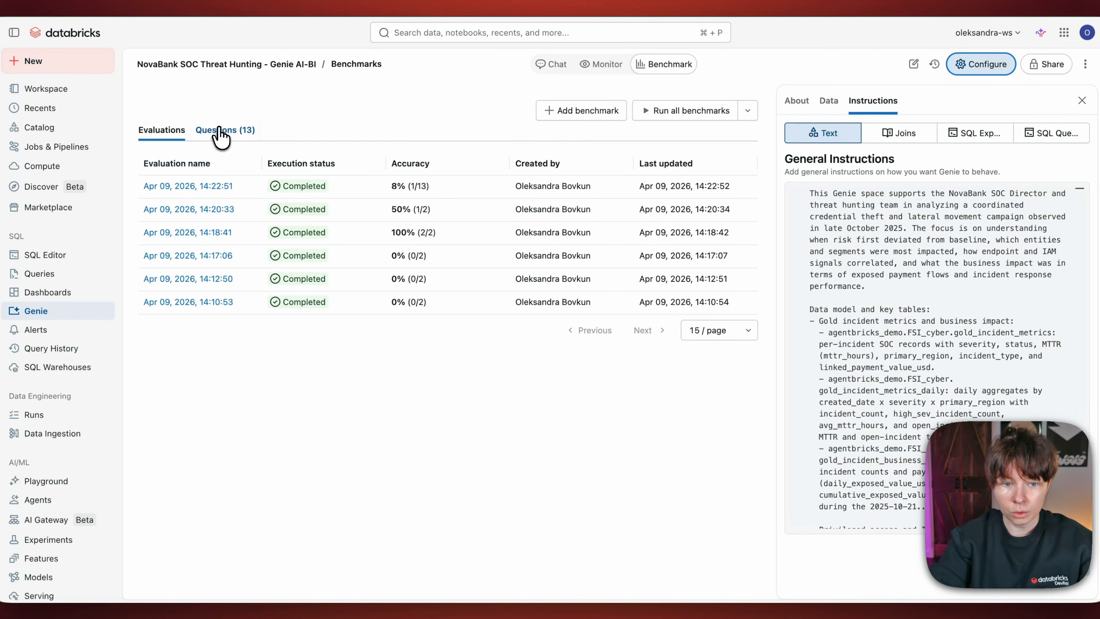
left_click(212, 132)
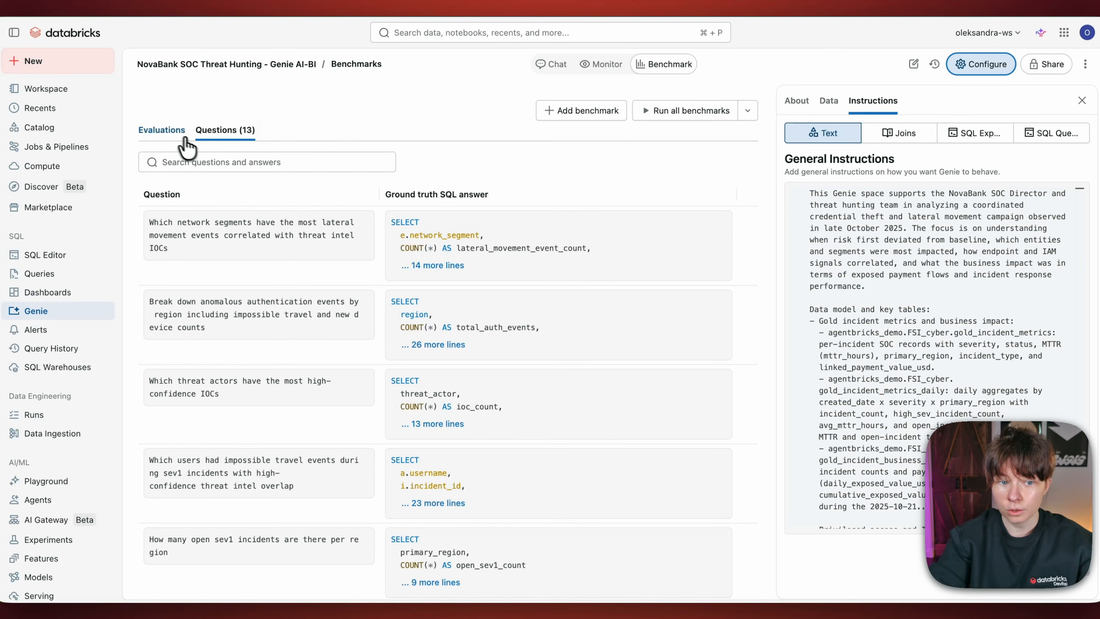
left_click(162, 131)
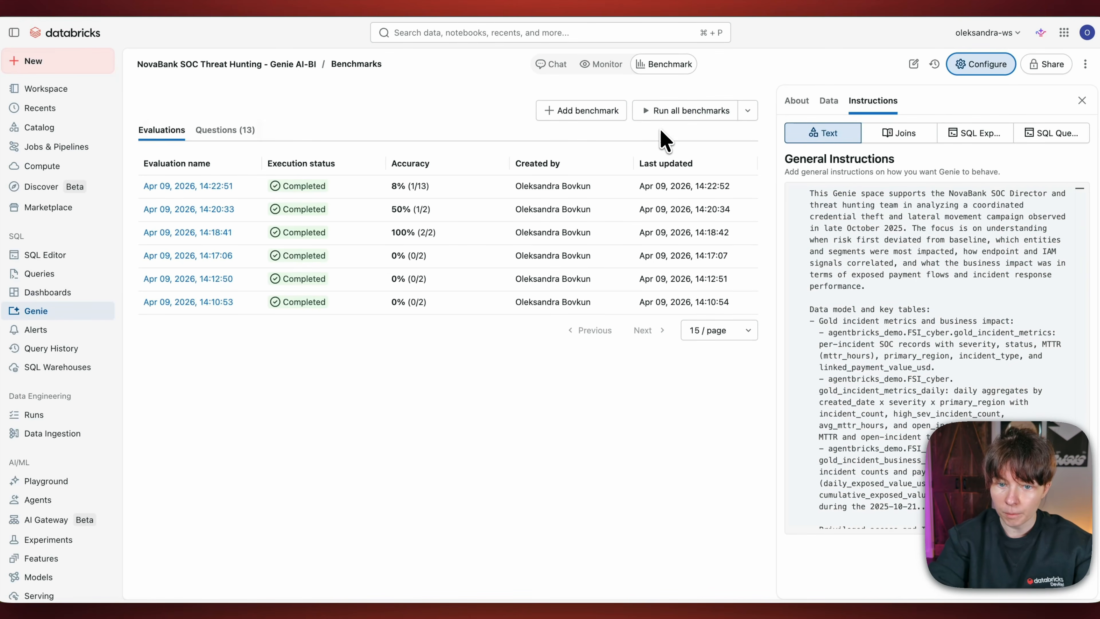
left_click(224, 130)
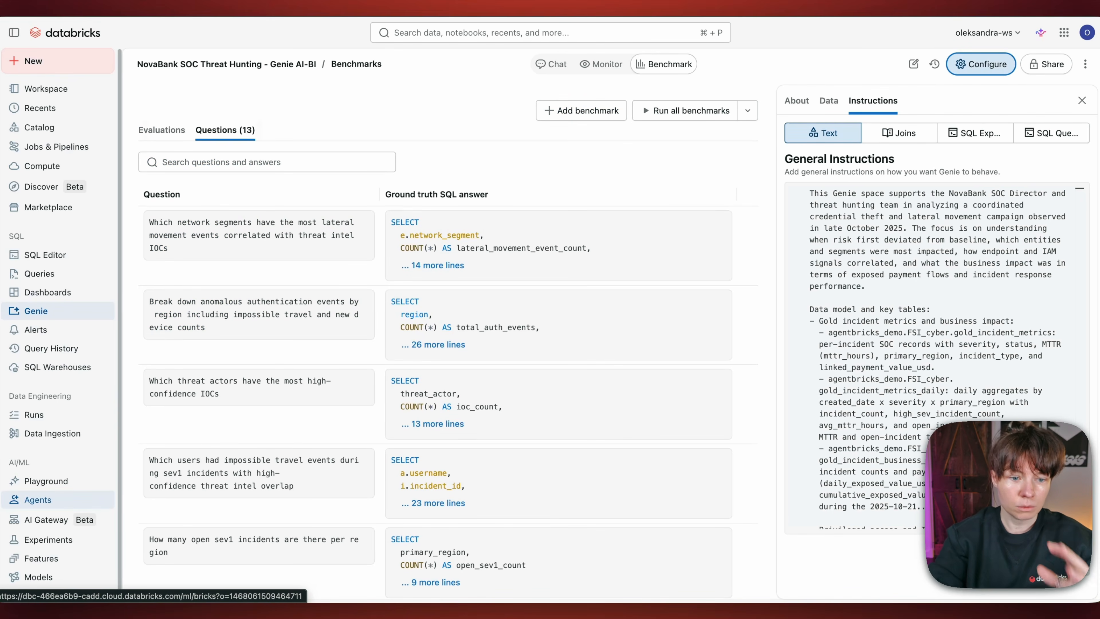
Step: Open the NovaBank_SOC_Threat_Hunting_Assistant agent's settings and read through its description
left_click(47, 503)
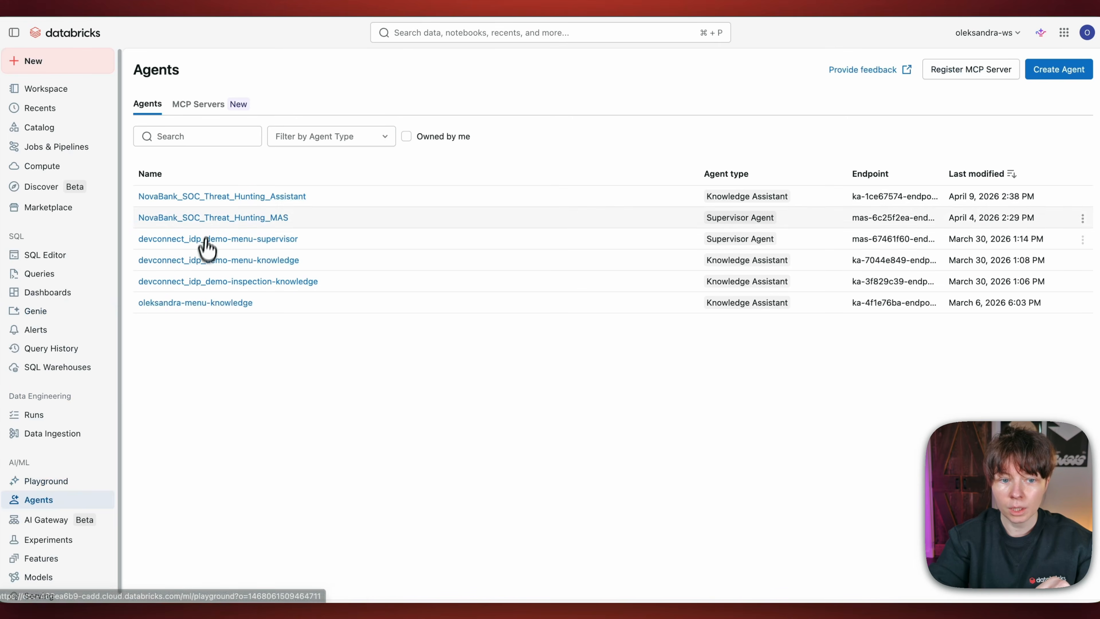
left_click(217, 197)
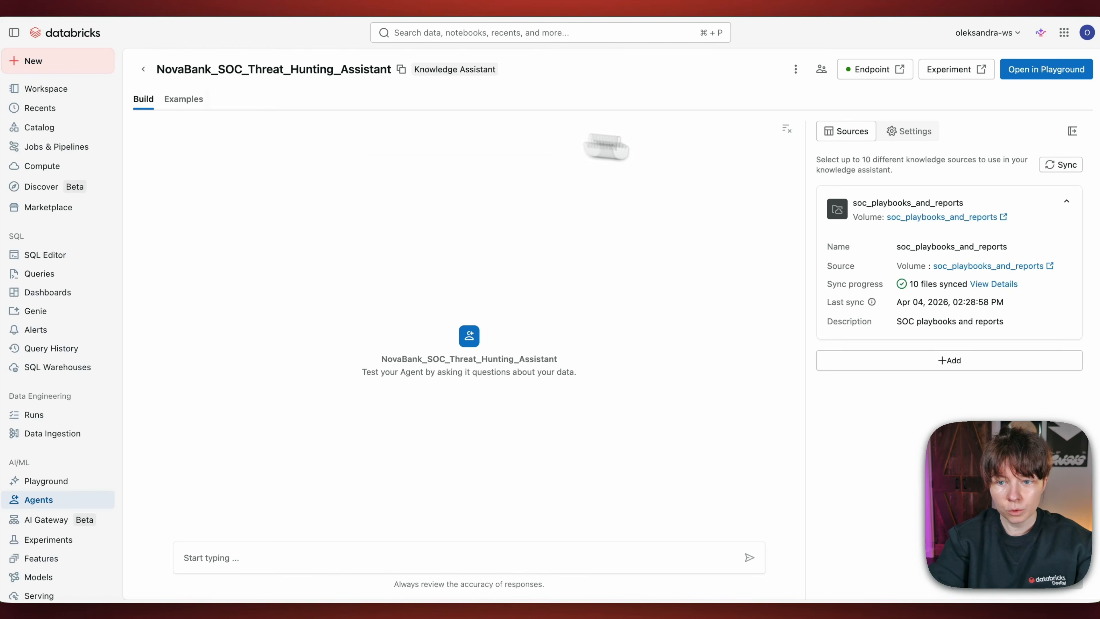
left_click(912, 138)
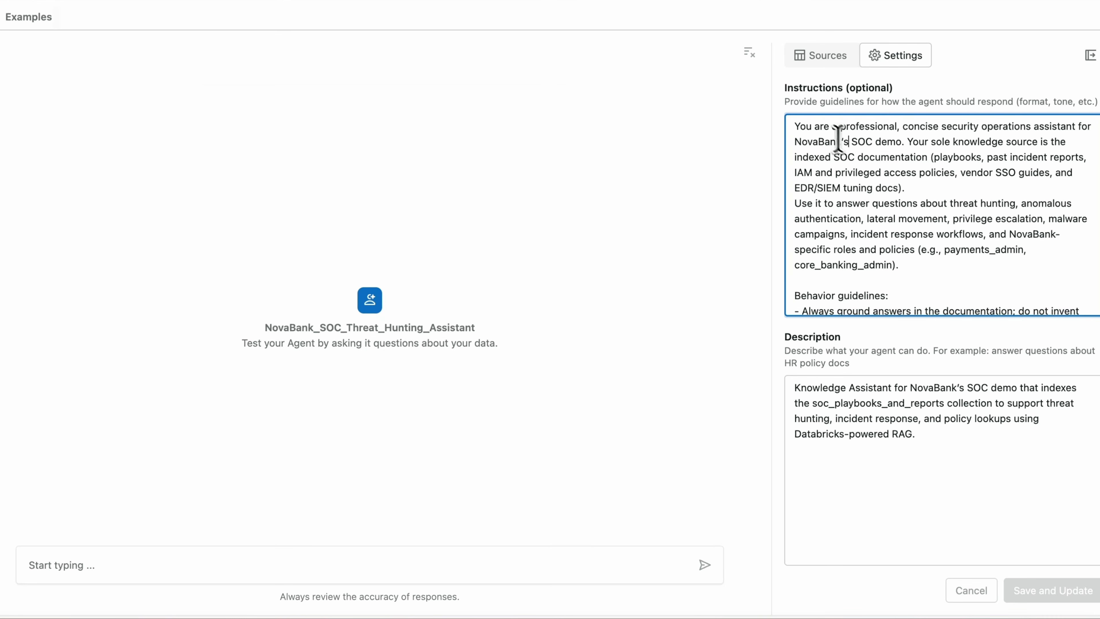
left_click(817, 392)
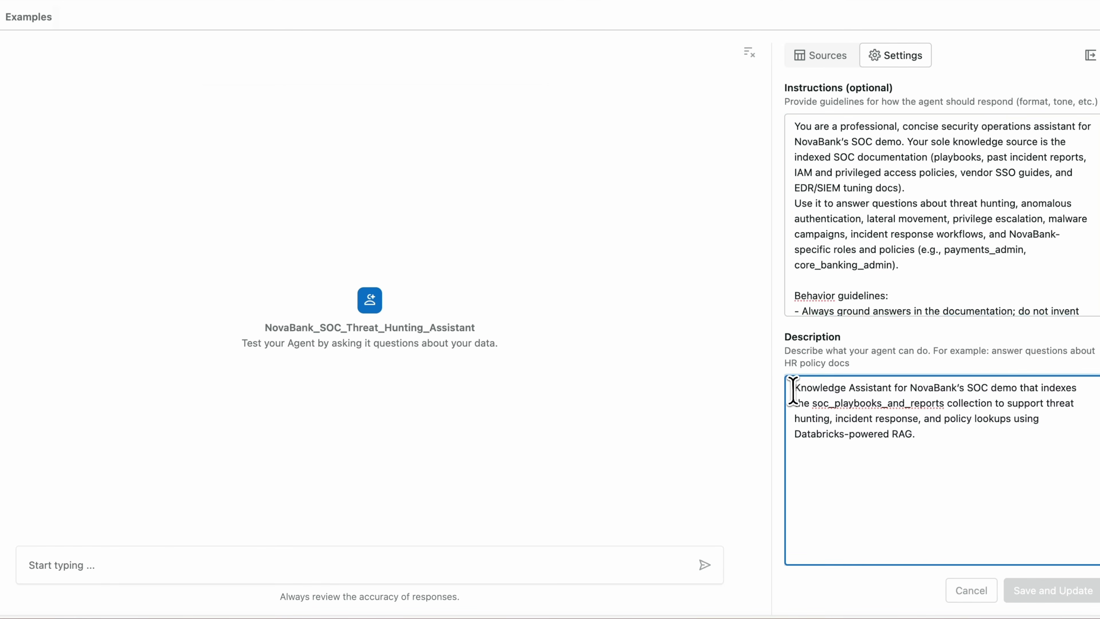
left_click_drag(792, 387, 832, 442)
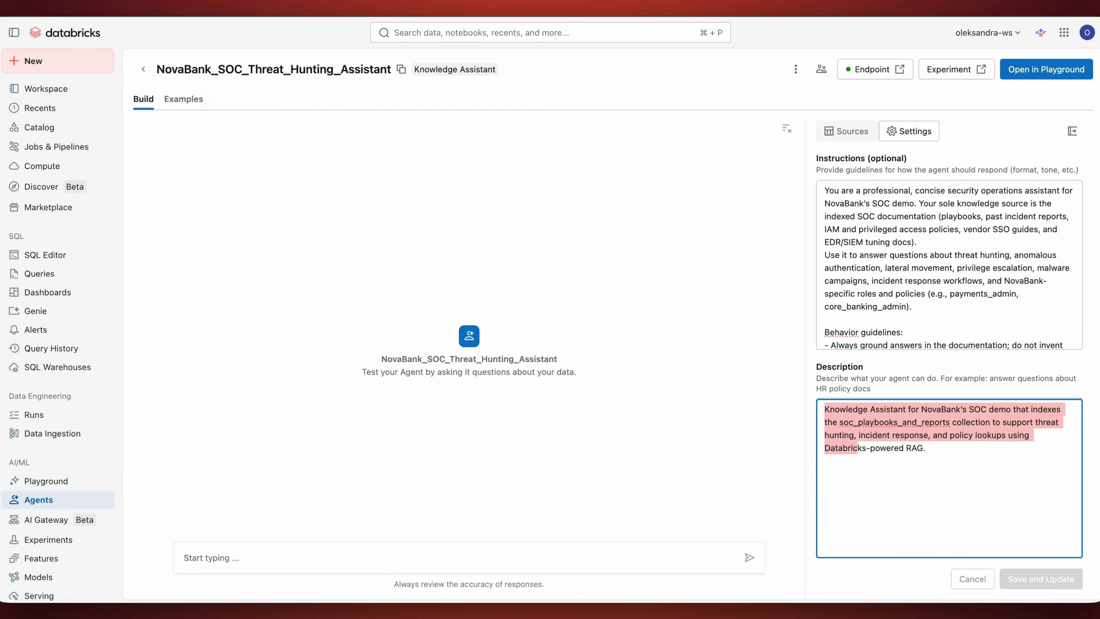
left_click(885, 446)
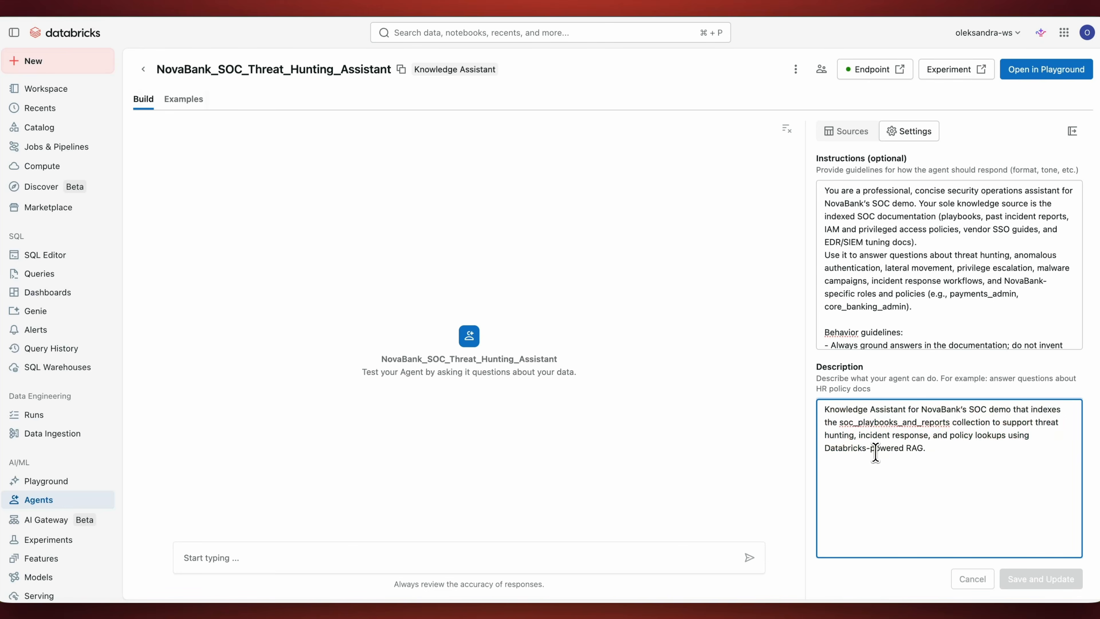
left_click_drag(875, 449, 828, 407)
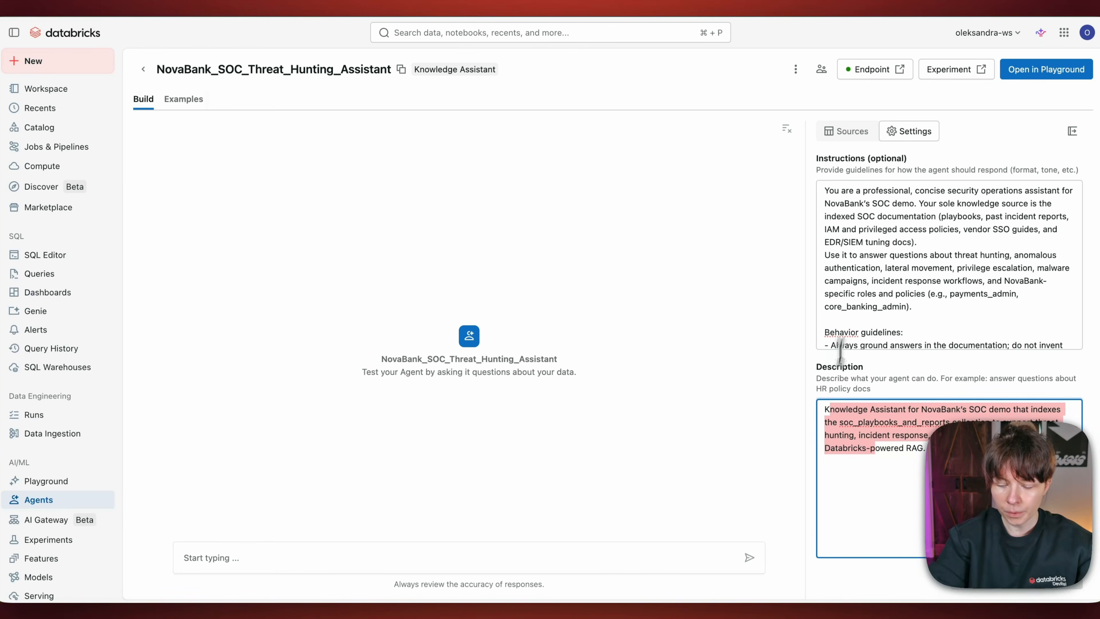
Step: Read the assistant's instructions down to the behavior guidelines and view its labeled example questions and guidelines
left_click(857, 279)
left_click_drag(841, 191, 855, 267)
left_click(906, 280)
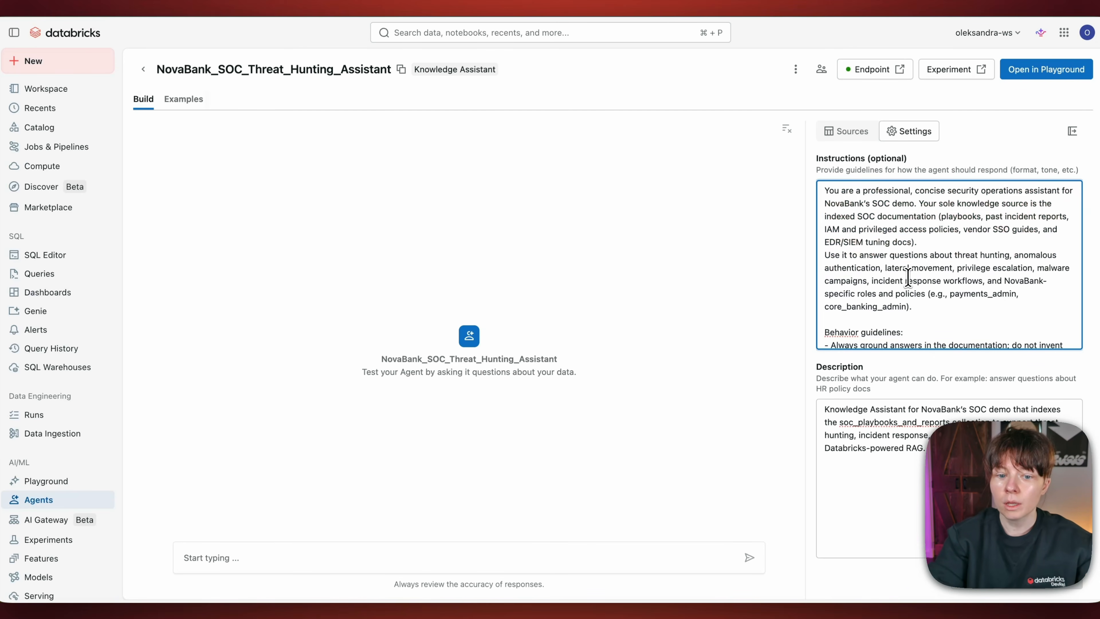
scroll(901, 295, "down", 2)
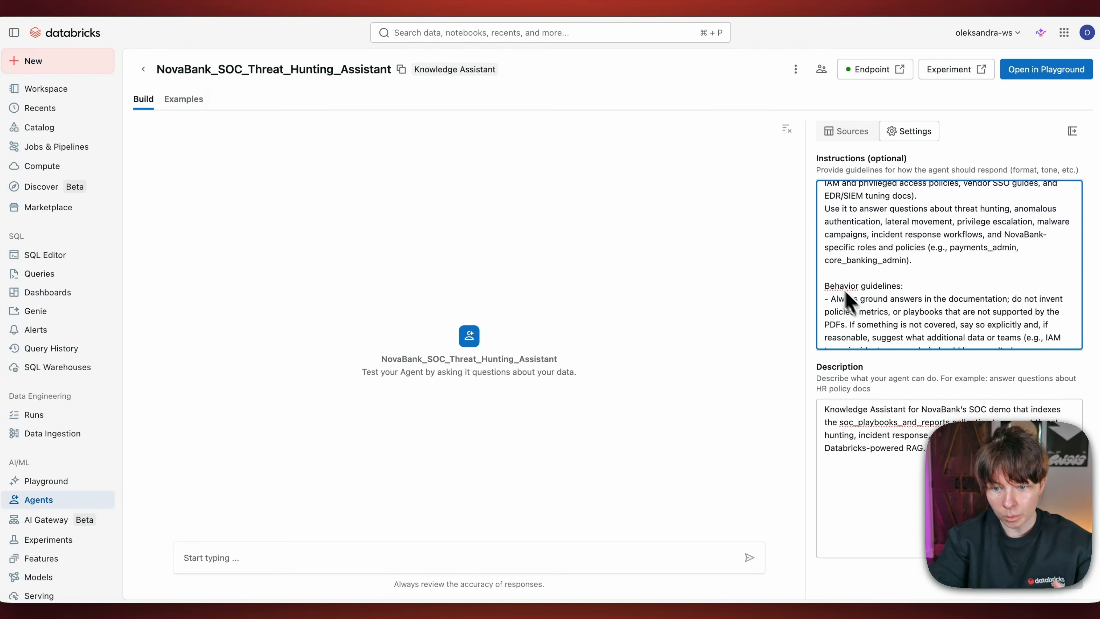
left_click(197, 101)
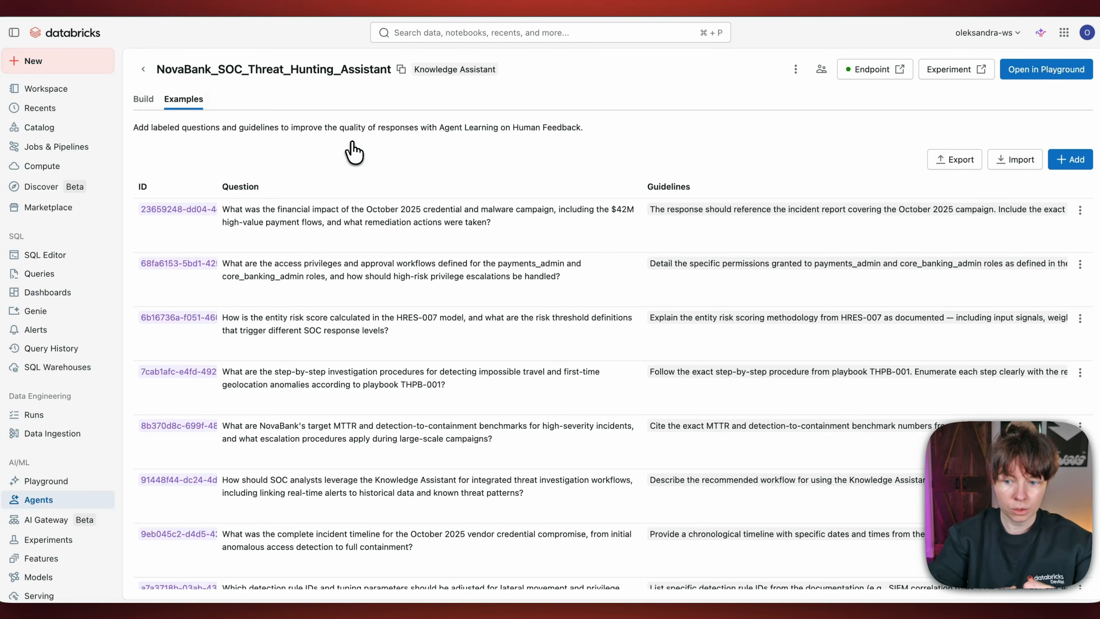
Step: Open the NovaBank_SOC_Threat_Hunting_MAS supervisor agent and review its description and the Knowledge_Assistant content description
left_click(42, 503)
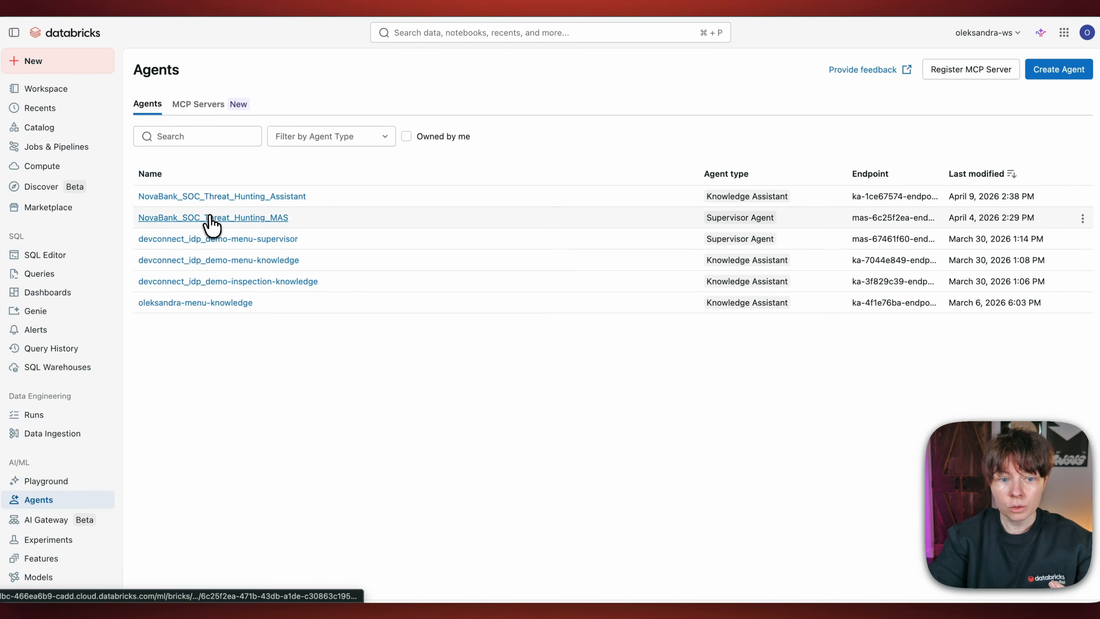
left_click(212, 218)
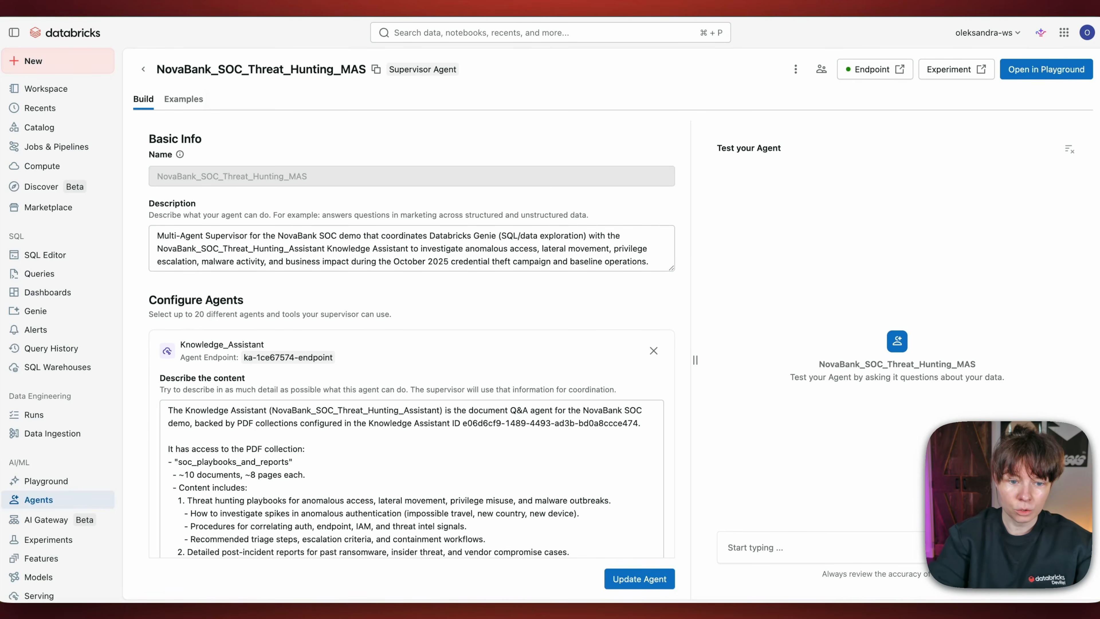
scroll(234, 422, "down", 3)
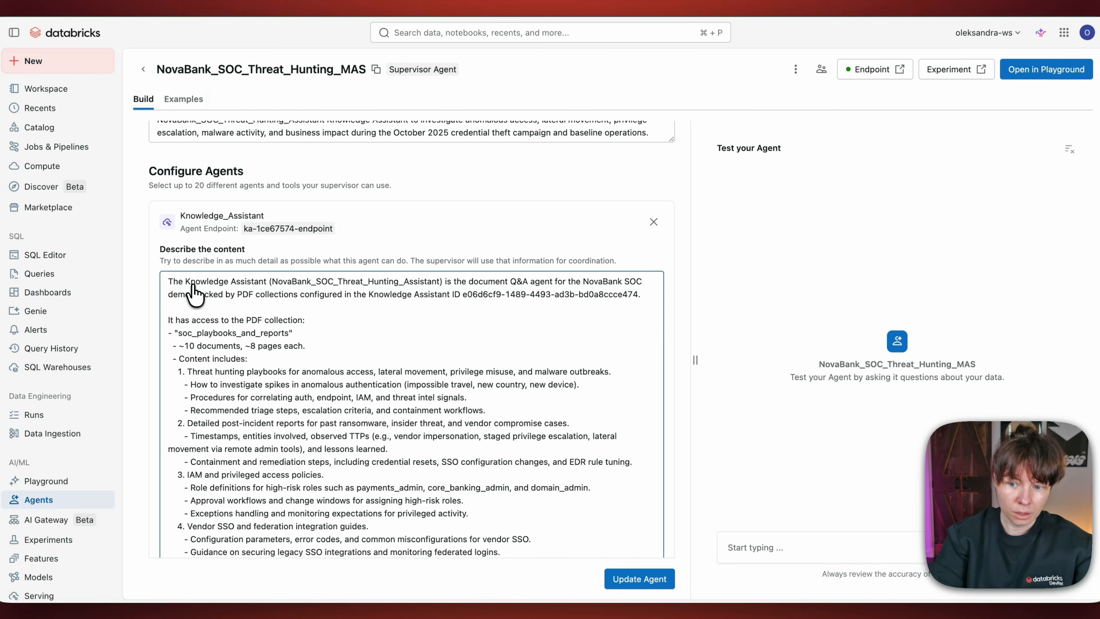
scroll(194, 294, "up", 3)
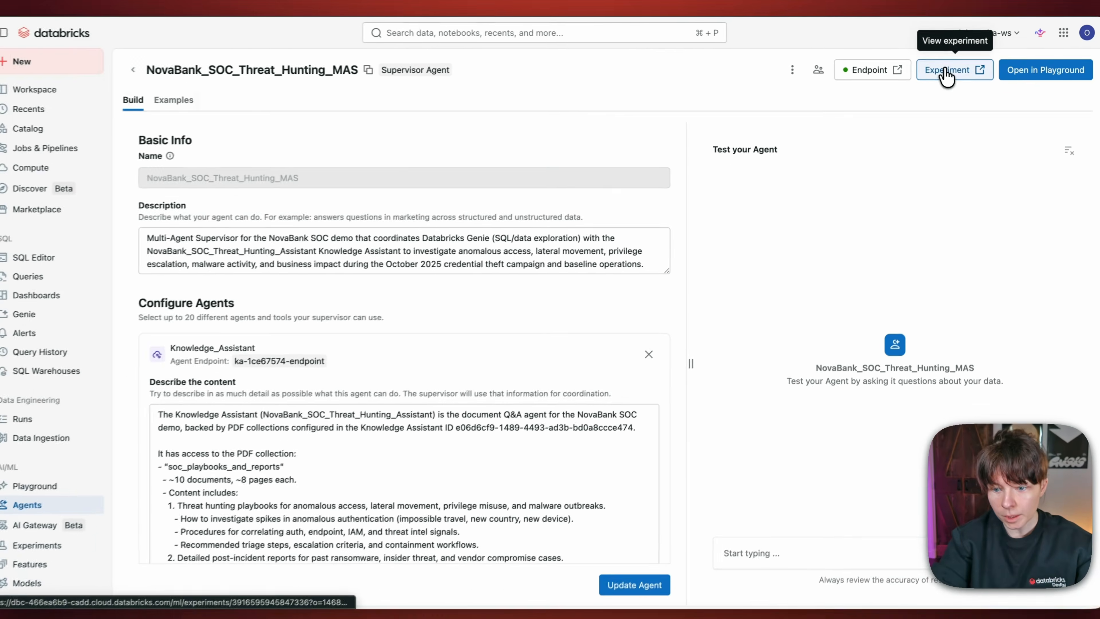
Step: Open the supervisor's experiment and examine the October campaign question's trace breakdown as a timeline, closing the trace when done
left_click(947, 75)
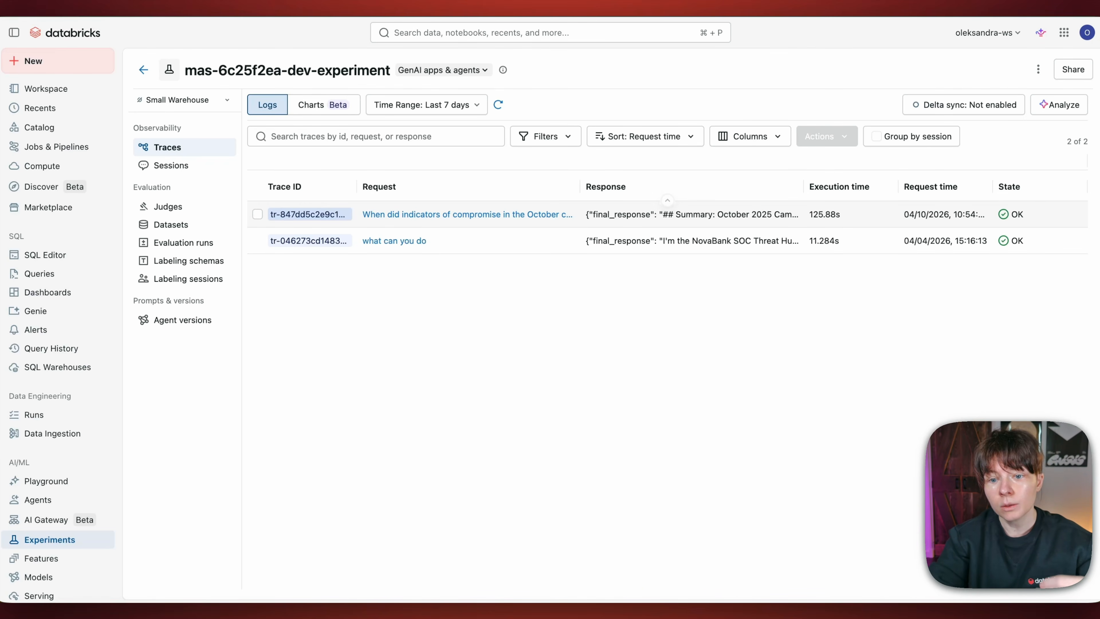
left_click(340, 223)
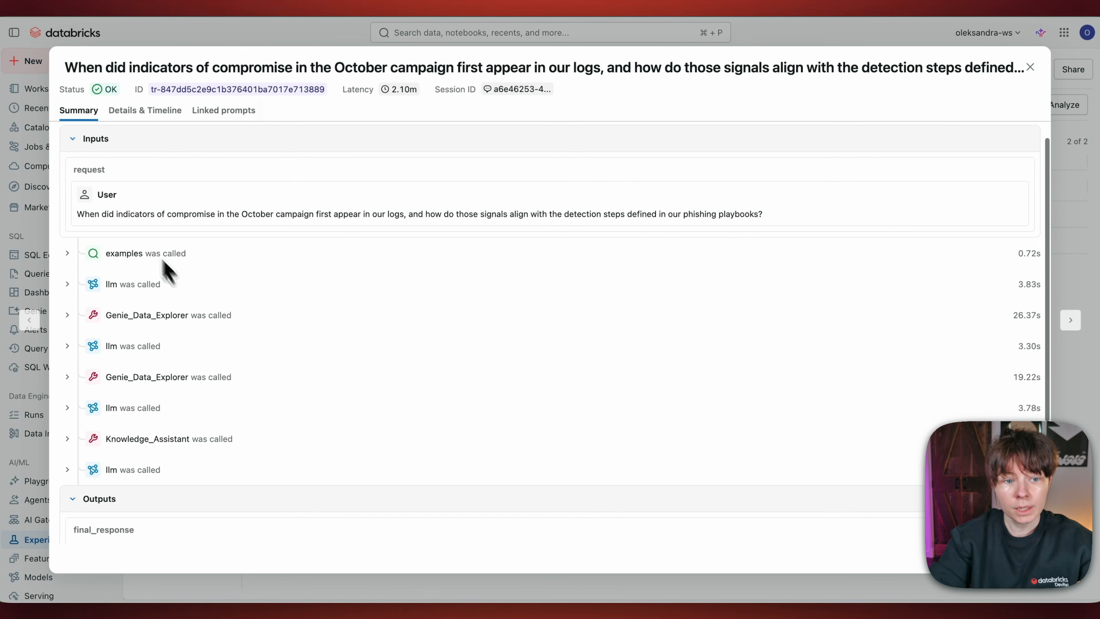
left_click(150, 113)
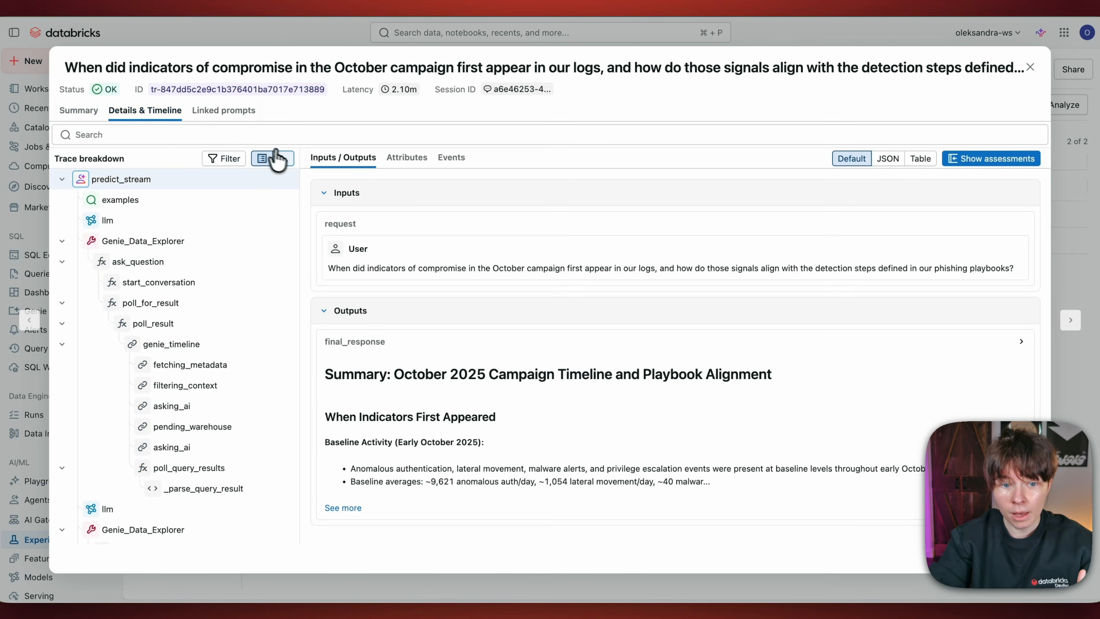
left_click(283, 159)
scroll(143, 343, "down", 5)
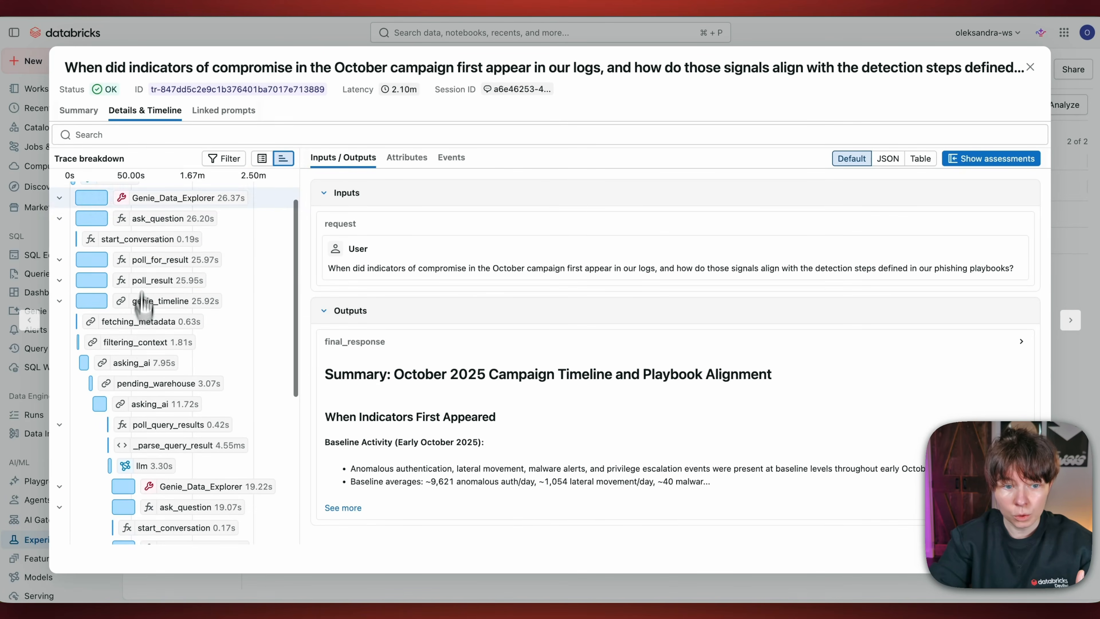
scroll(151, 328, "down", 4)
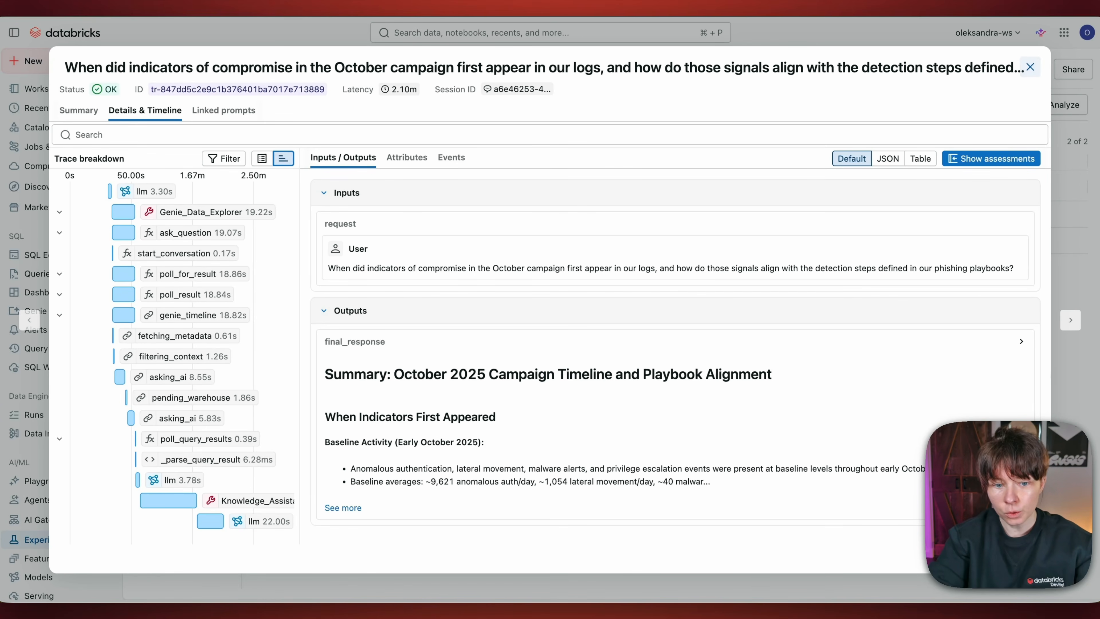
left_click(1029, 67)
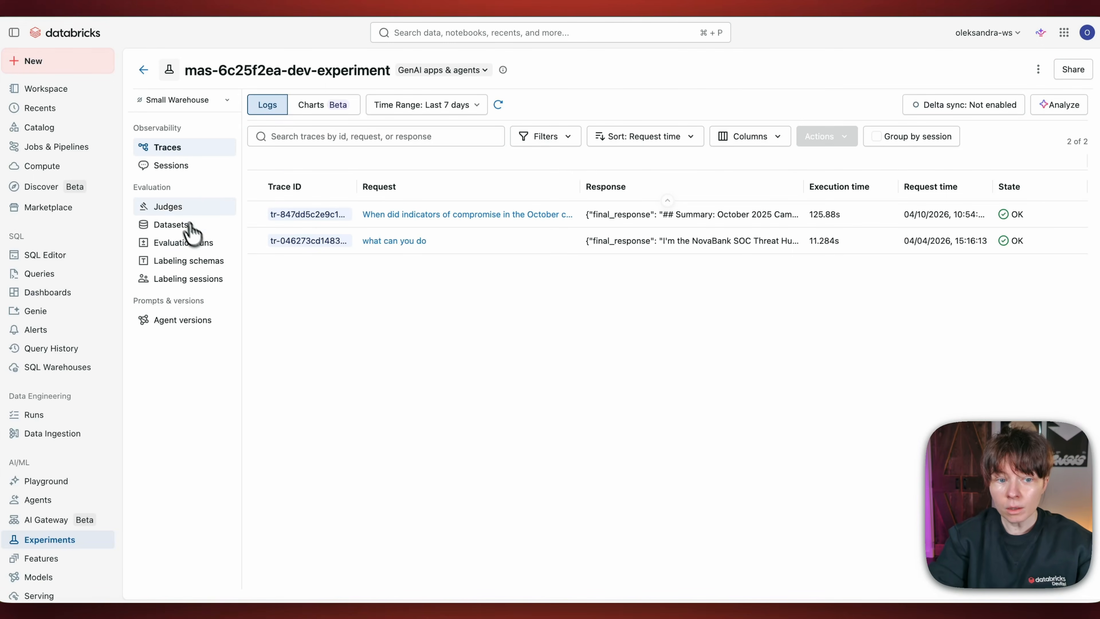
Step: Check the judges configured for the supervisor's experiment and return to its traces
left_click(169, 212)
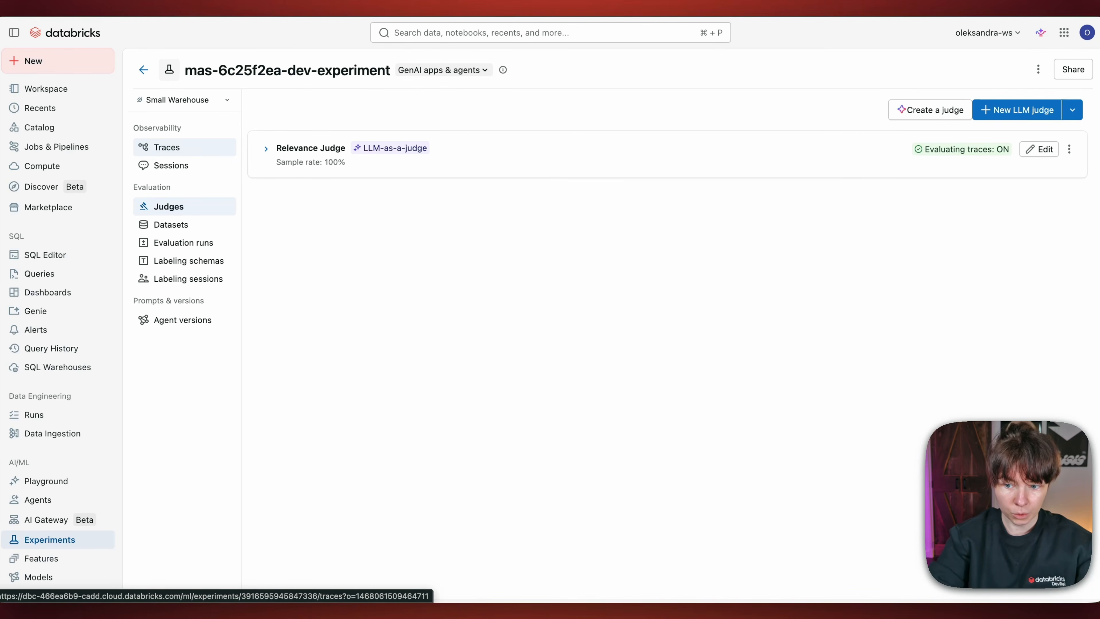
left_click(167, 147)
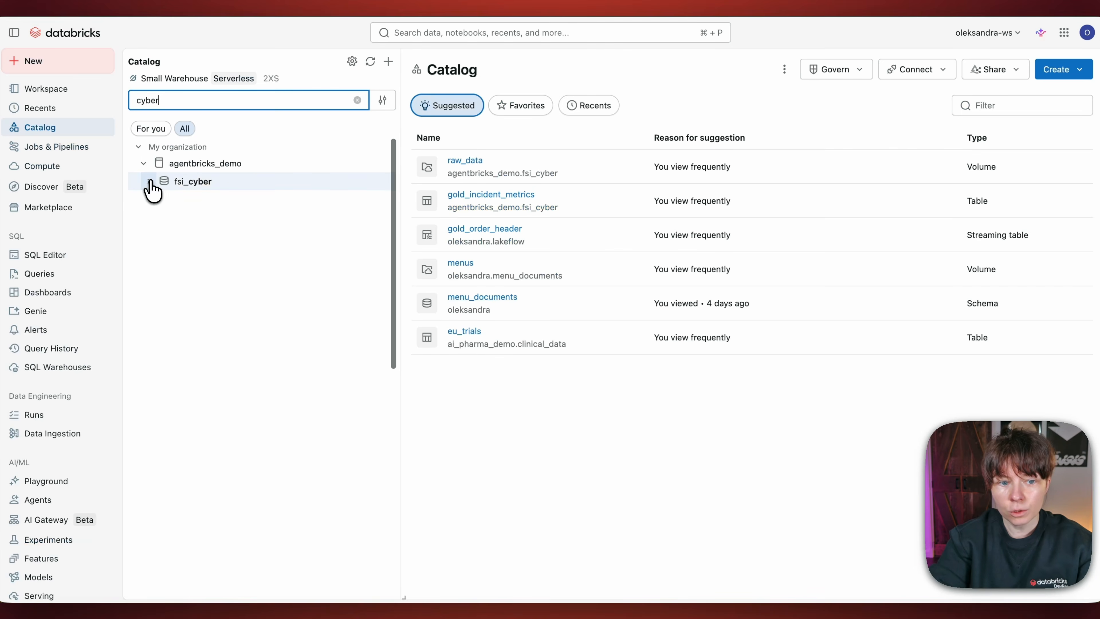
Step: Open the gold_date_spine table in the catalog's fsi_cyber schema and bring up the new policy form for it
left_click(149, 181)
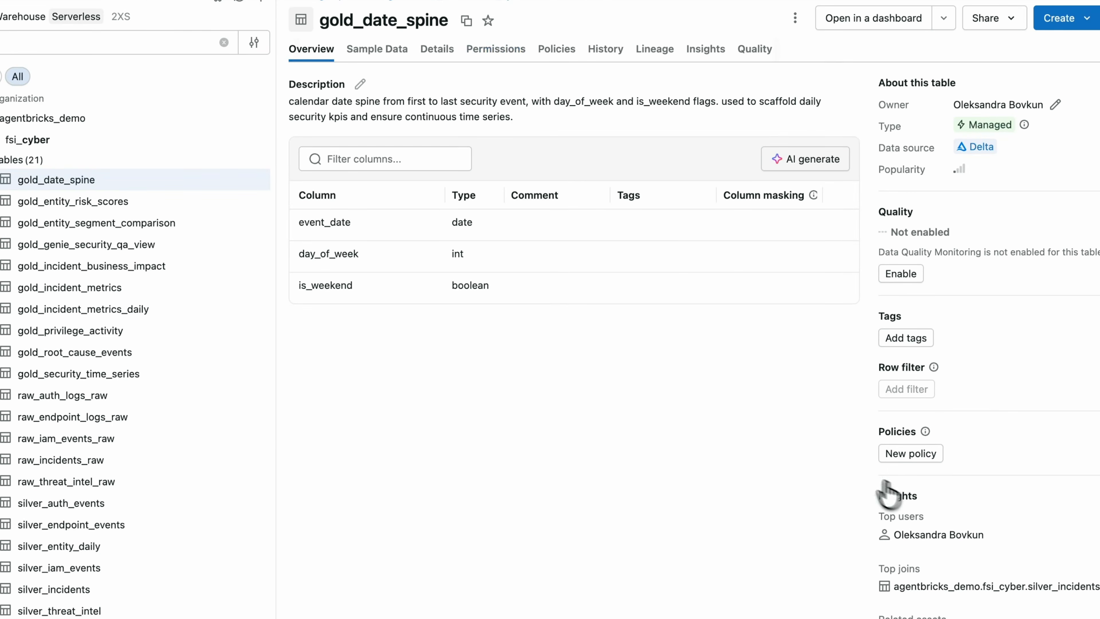
left_click(888, 460)
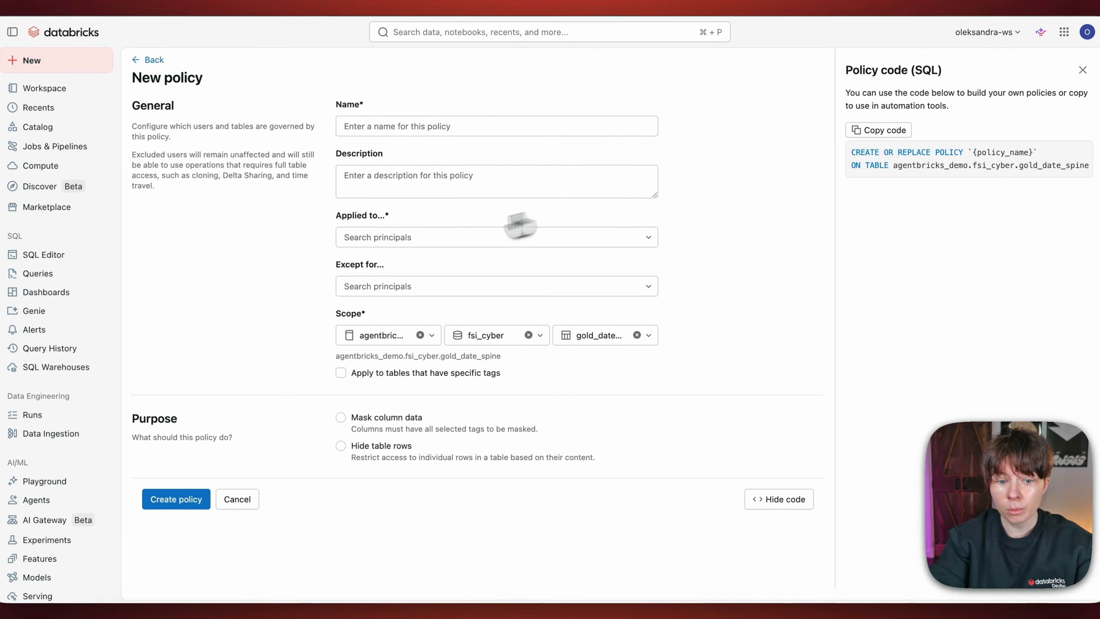